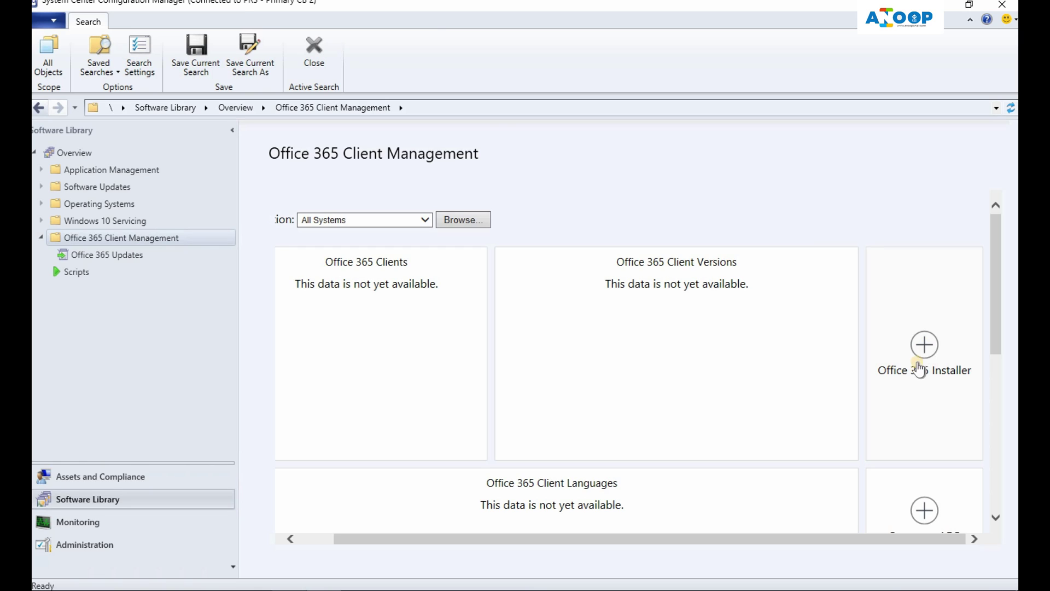
Launch the Office 365 Client Installation Wizard from the Office 365 Client Management dashboard.
{"action": "left_click", "coordinate": [921, 364]}
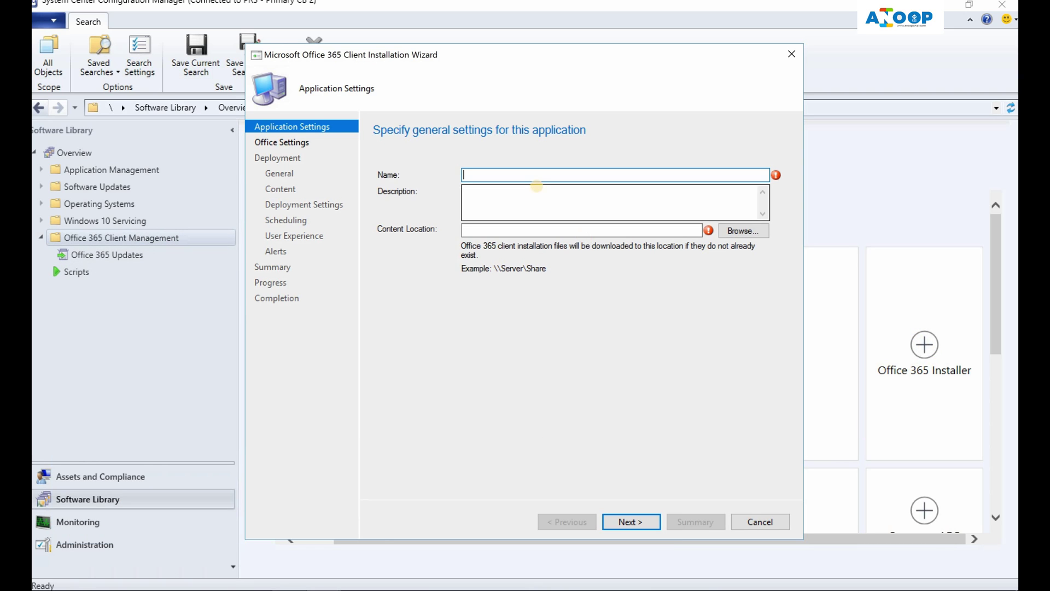
Name the application 'Off 365 Install App' with content location \\SCCM_Prod\Sources\Office 365, then continue.
{"action": "left_click_drag", "start_coordinate": [498, 61], "coordinate": [495, 27]}
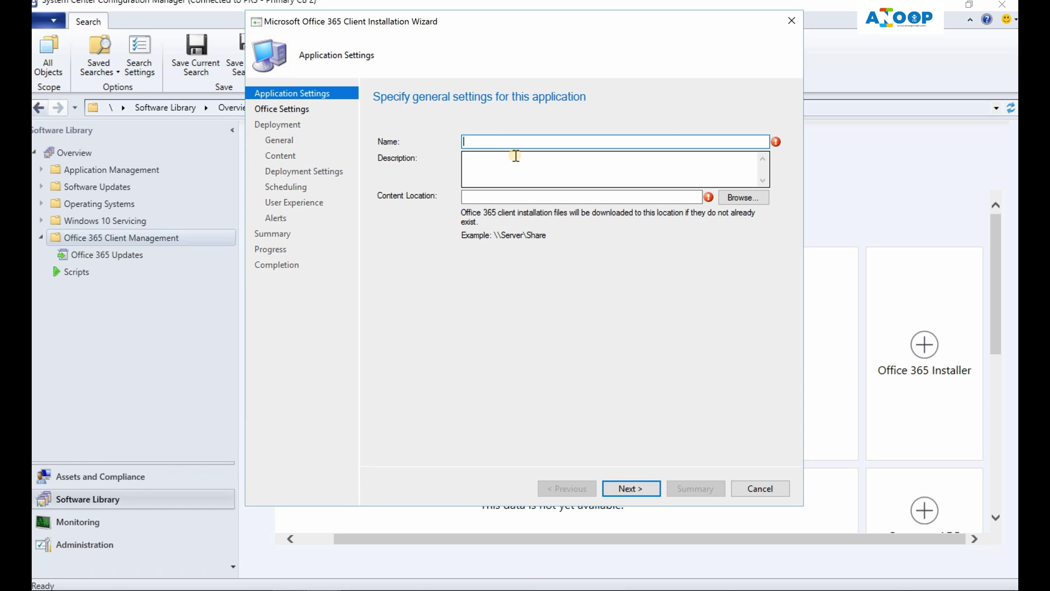
{"action": "type", "text": "Off 365 Install App"}
{"action": "key", "text": "Tab"}
{"action": "key", "text": "Tab"}
{"action": "type", "text": "\\\\SCCM_Prod\\Sources\\Office 365"}
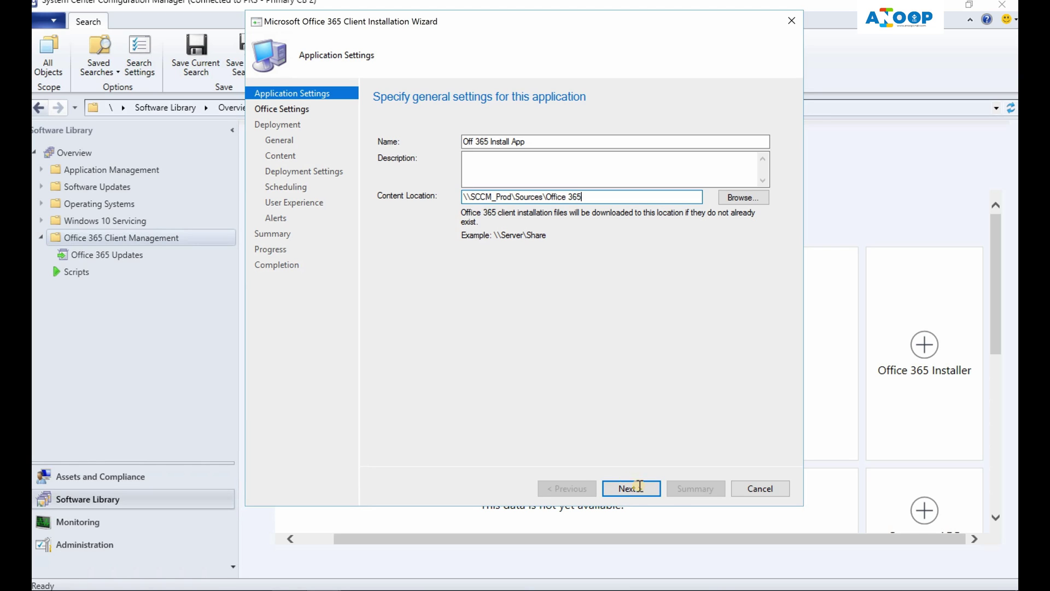
{"action": "key", "text": "Return"}
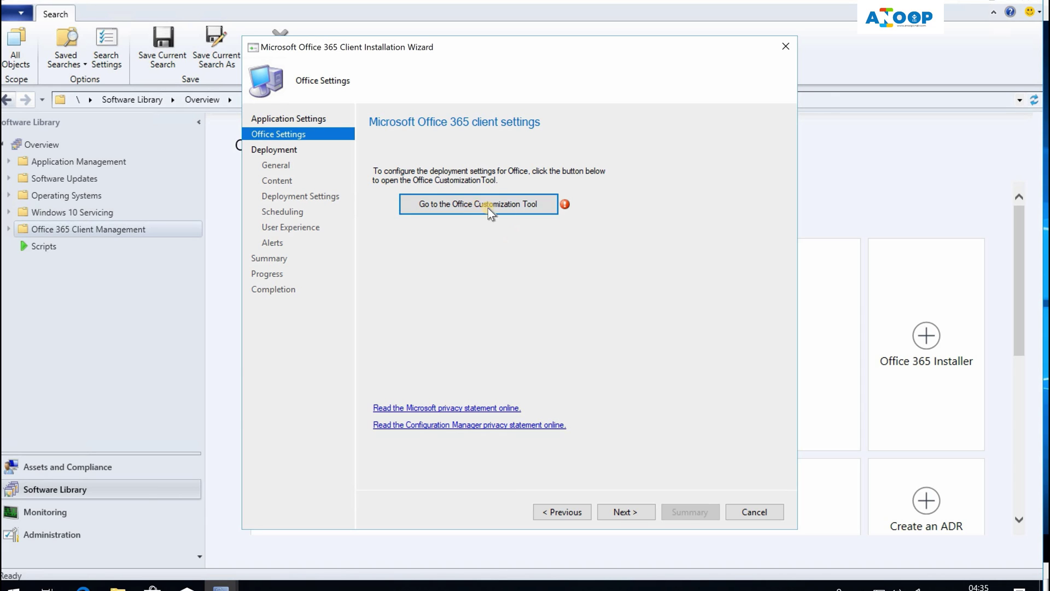
{"action": "left_click", "coordinate": [488, 208]}
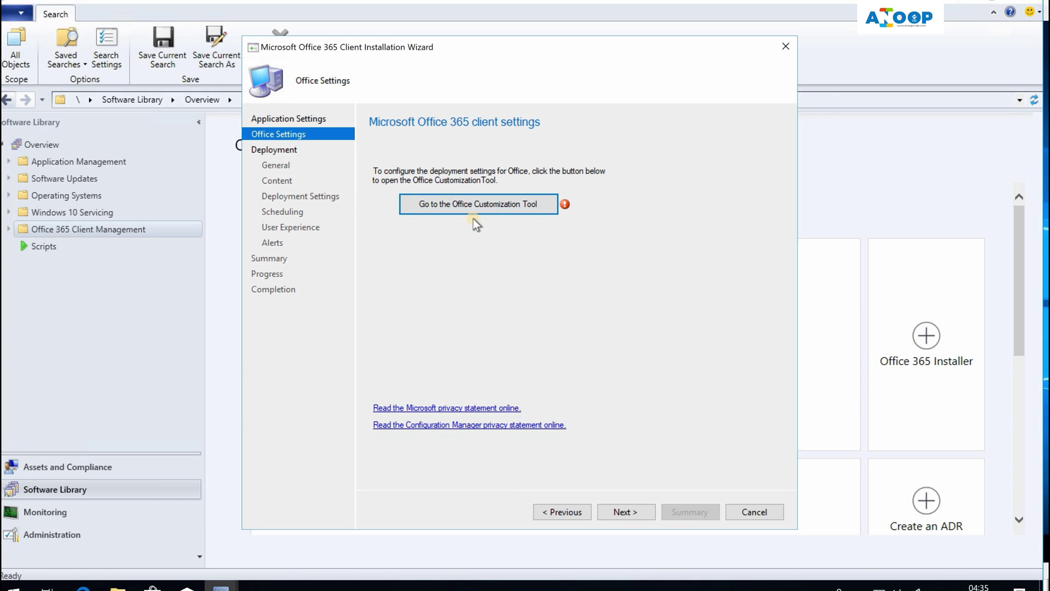
Open the Office Customization Tool from the wizard and move its loading window aside.
{"action": "left_click", "coordinate": [81, 586]}
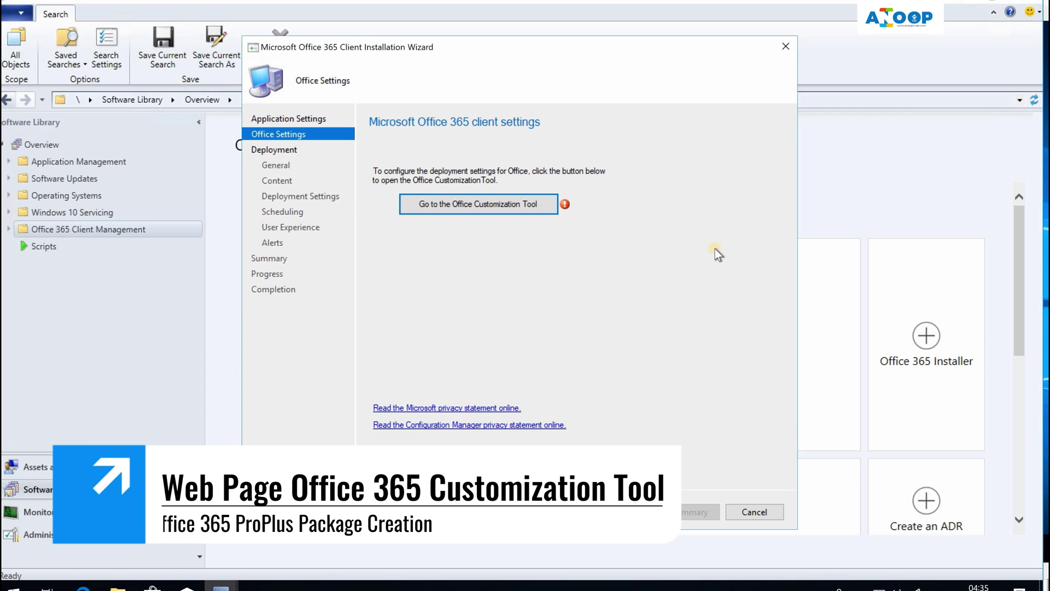
{"action": "left_click", "coordinate": [491, 204]}
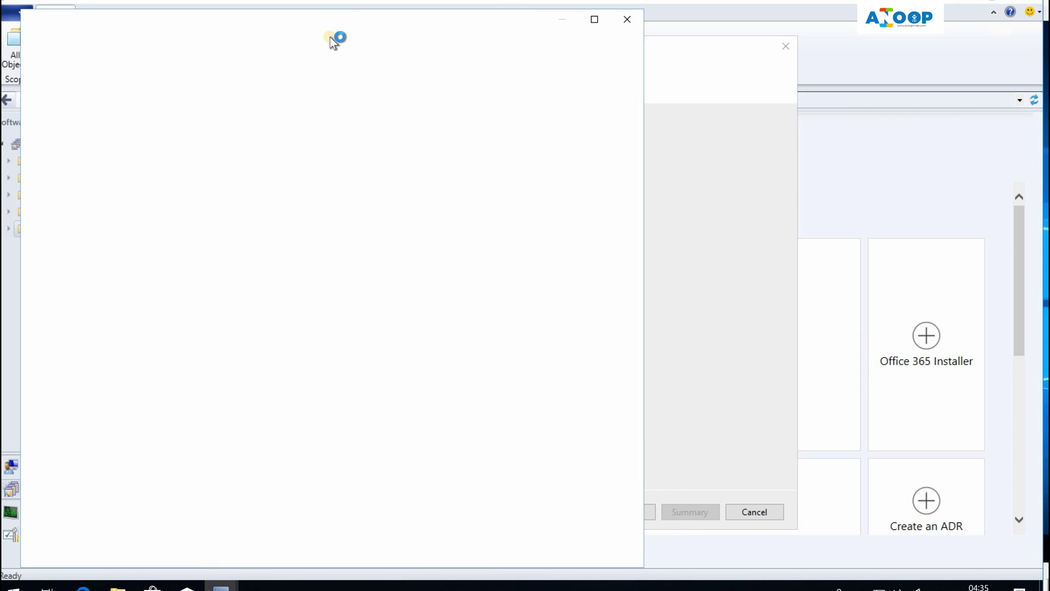
{"action": "left_click_drag", "start_coordinate": [327, 25], "coordinate": [439, 13]}
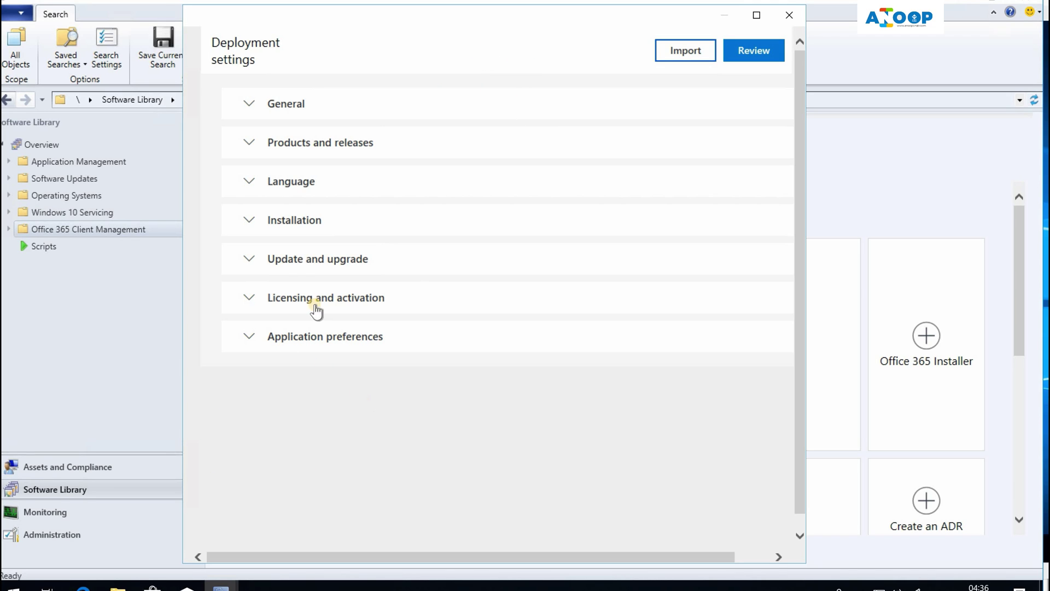
Enter organization name 'Anoops' and description 'Info Par' in the General settings.
{"action": "left_click", "coordinate": [248, 103]}
{"action": "left_click", "coordinate": [303, 219]}
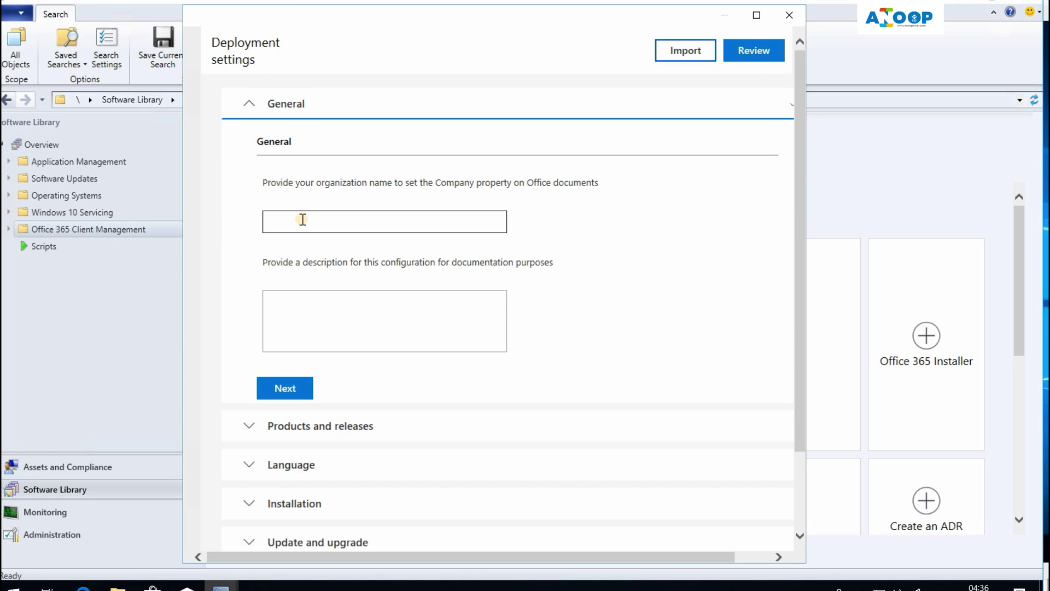
{"action": "type", "text": "Anoop"}
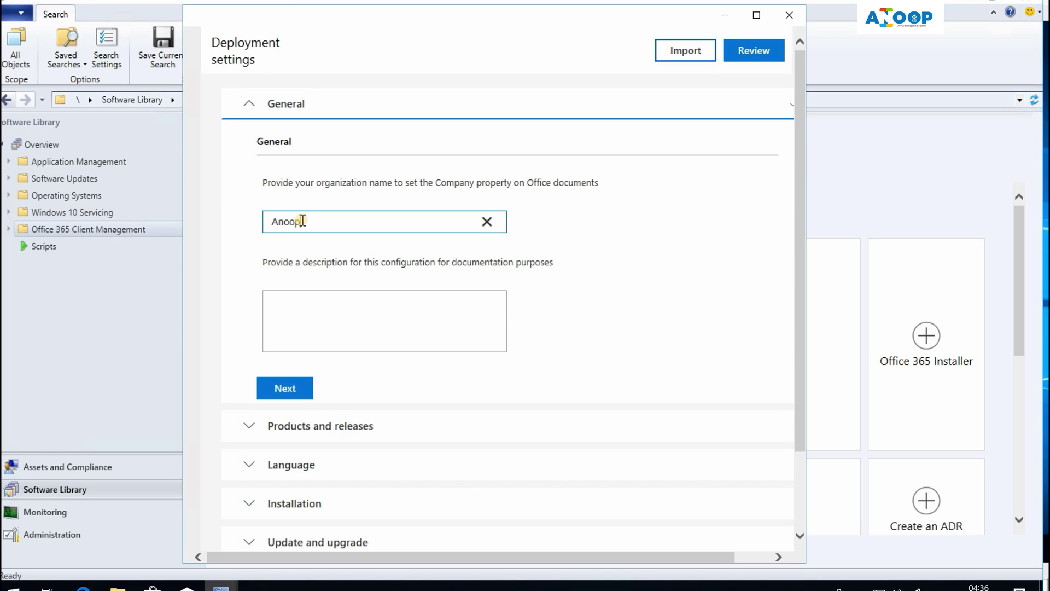
{"action": "type", "text": "s"}
{"action": "left_click", "coordinate": [290, 313]}
{"action": "type", "text": "Info Par"}
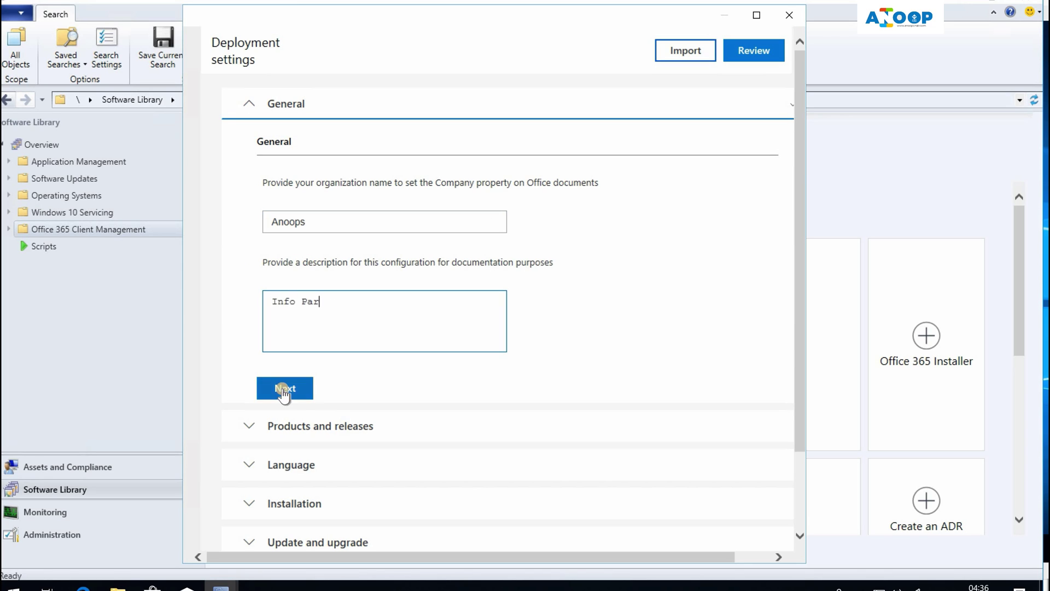
{"action": "left_click", "coordinate": [284, 389]}
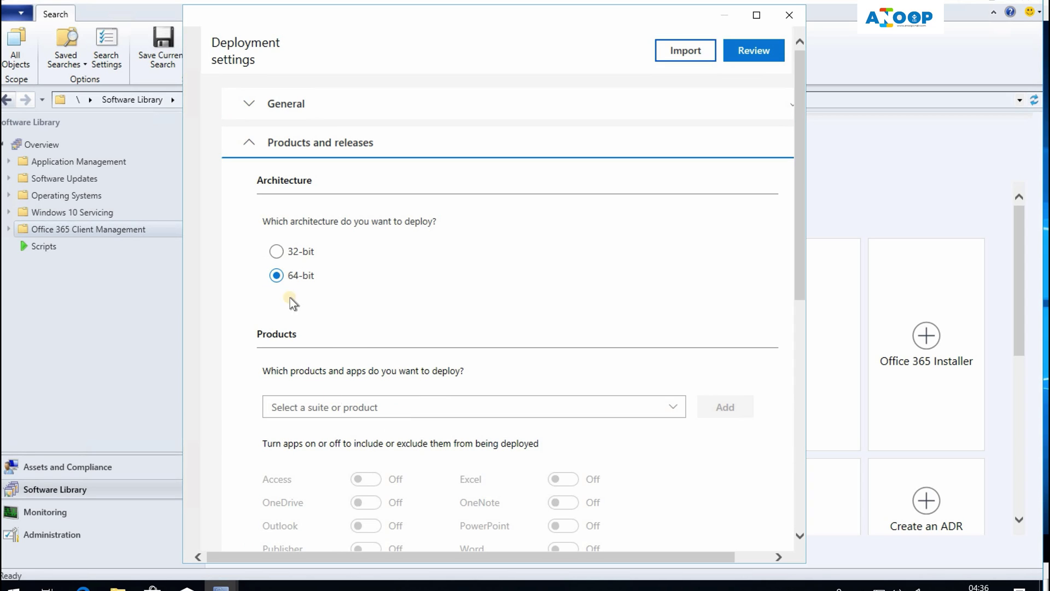
Add Office 365 ProPlus to the deployment and choose the Semi-Annual update channel.
{"action": "left_click", "coordinate": [475, 412]}
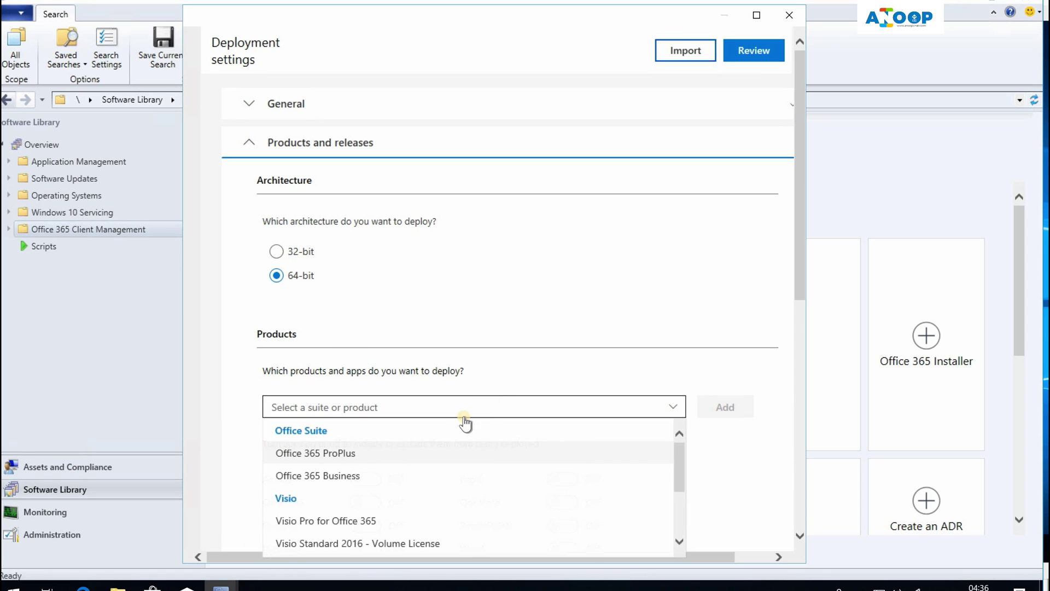
{"action": "left_click", "coordinate": [386, 453]}
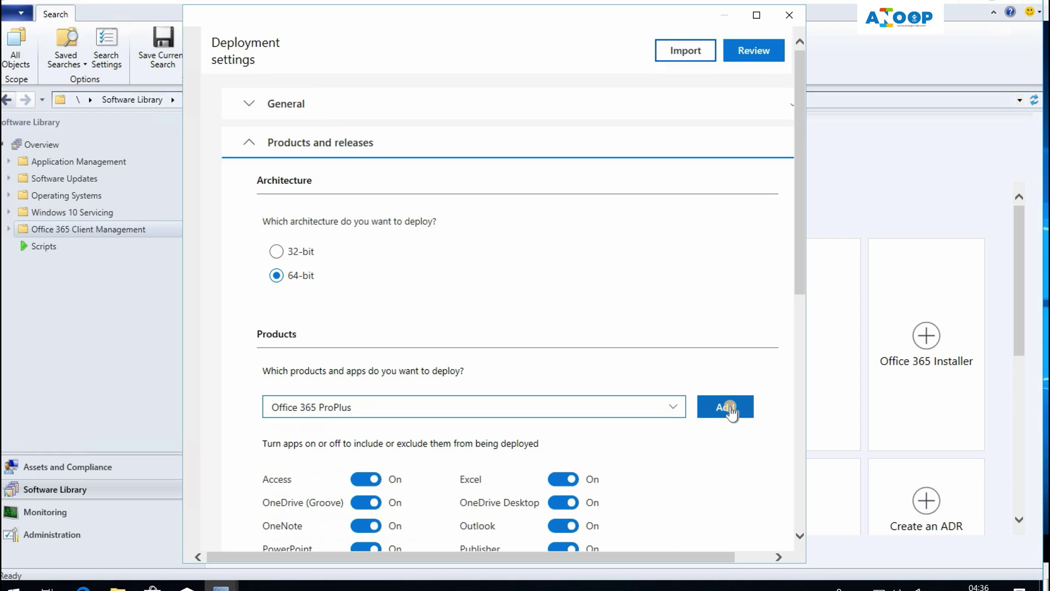
{"action": "left_click", "coordinate": [727, 407]}
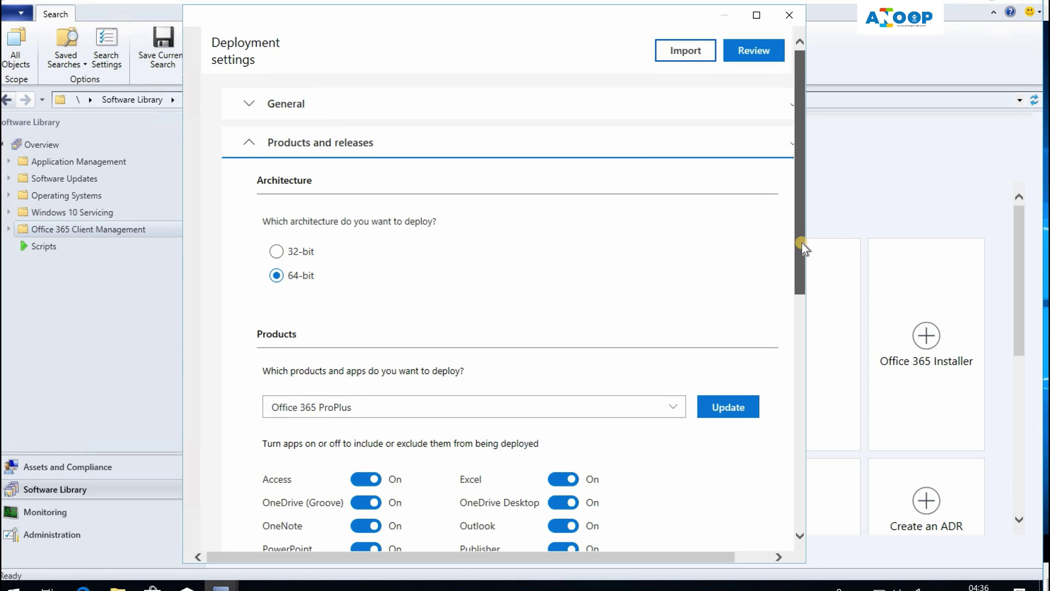
{"action": "left_click", "coordinate": [757, 17]}
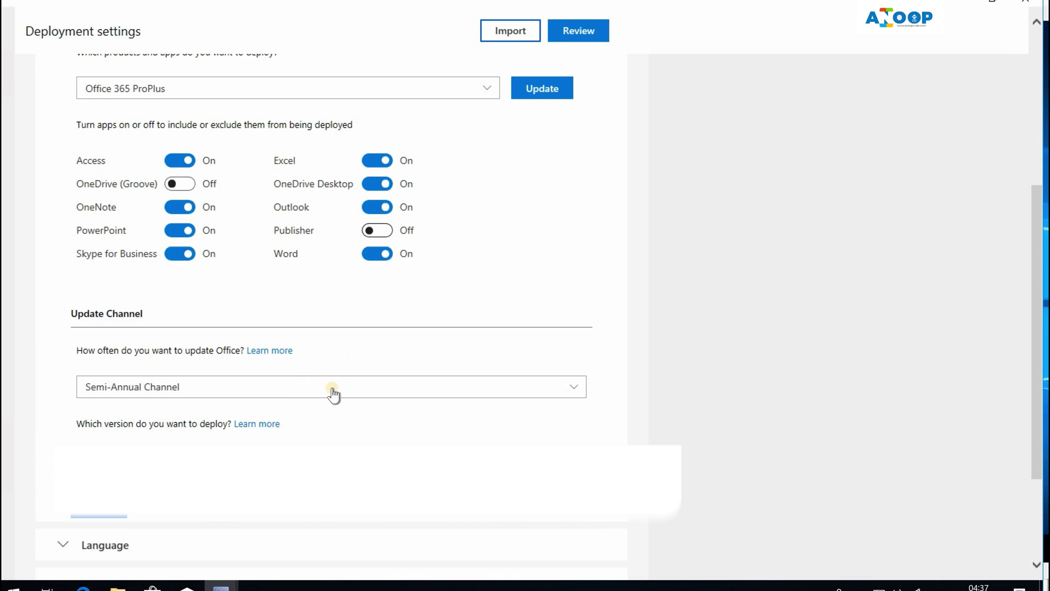
{"action": "left_click", "coordinate": [331, 391]}
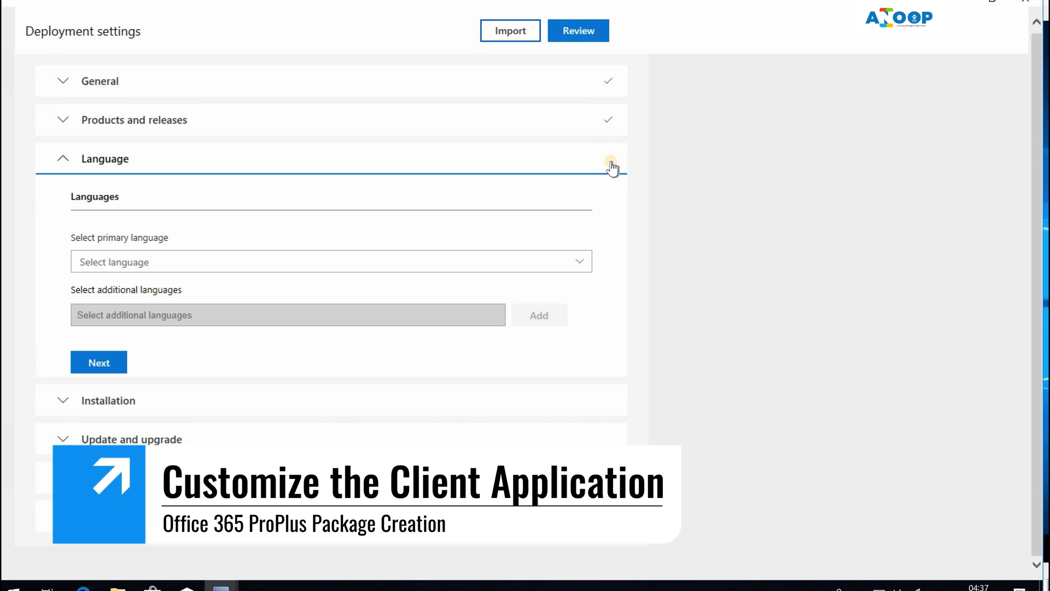
Set English (United States) as the primary language and accept the Office CDN installation options.
{"action": "left_click", "coordinate": [198, 272]}
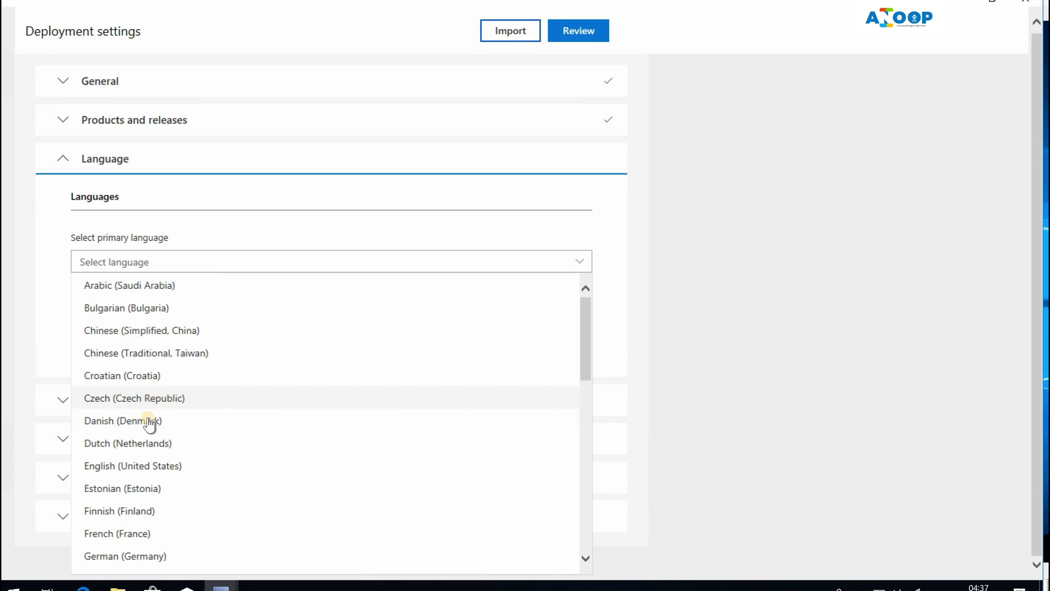
{"action": "left_click", "coordinate": [145, 465]}
{"action": "left_click", "coordinate": [117, 360]}
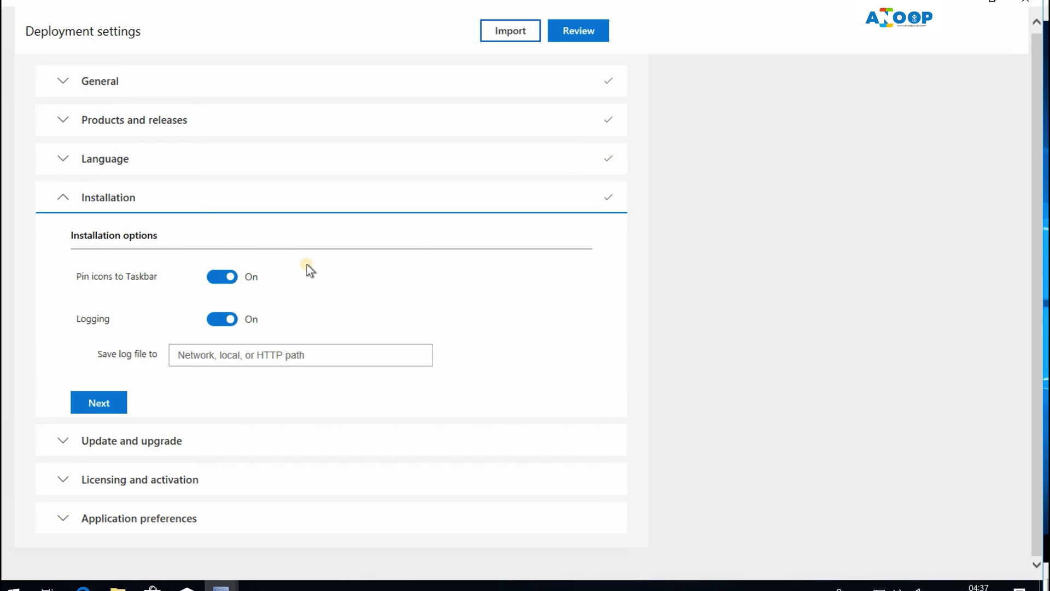
{"action": "left_click", "coordinate": [83, 586]}
{"action": "left_click", "coordinate": [99, 403]}
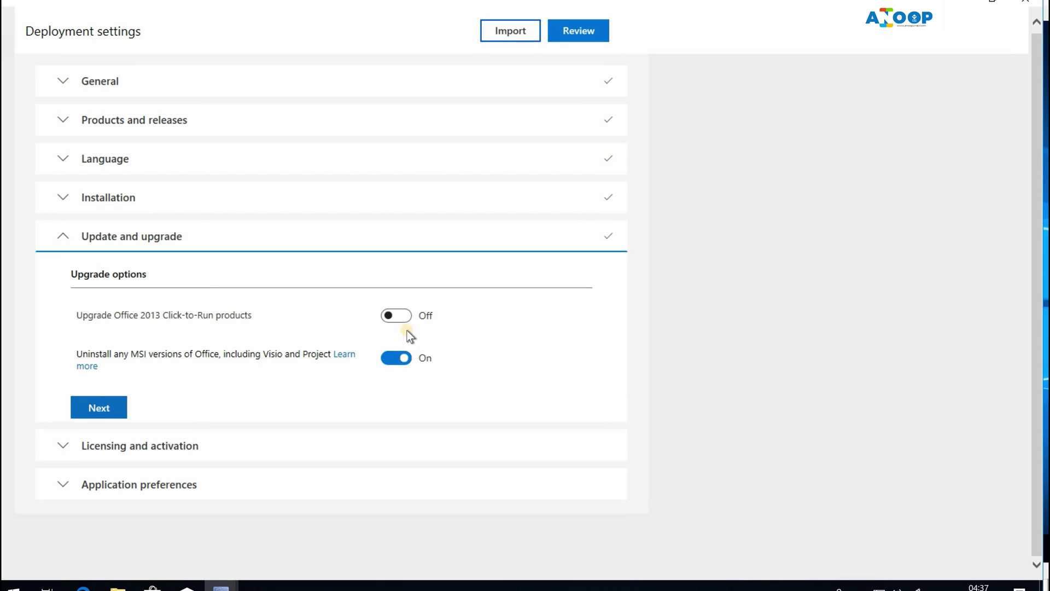
Turn on upgrading Office 2013 Click-to-Run products and keep the licensing and EULA settings.
{"action": "left_click", "coordinate": [396, 315]}
{"action": "left_click", "coordinate": [104, 410]}
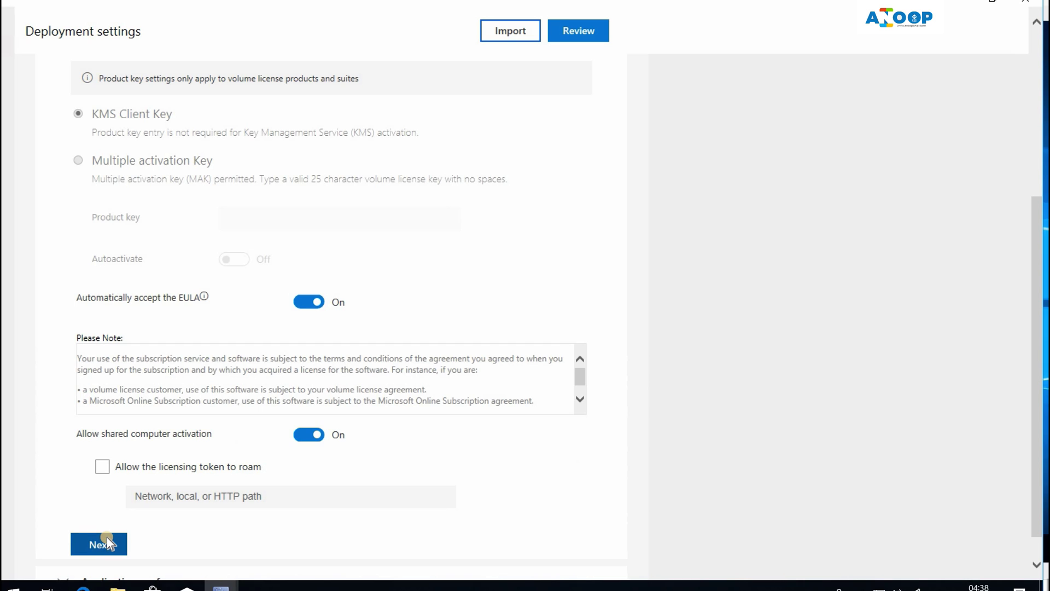
{"action": "left_click", "coordinate": [104, 543]}
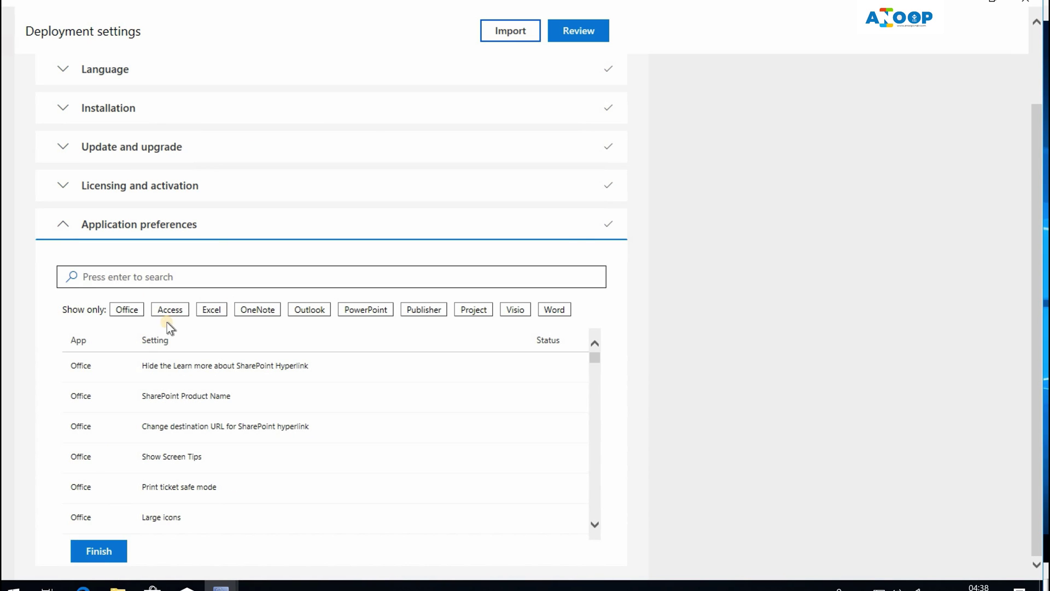
Search the application preferences for 'http', clear the search, and finish the section.
{"action": "left_click", "coordinate": [150, 279]}
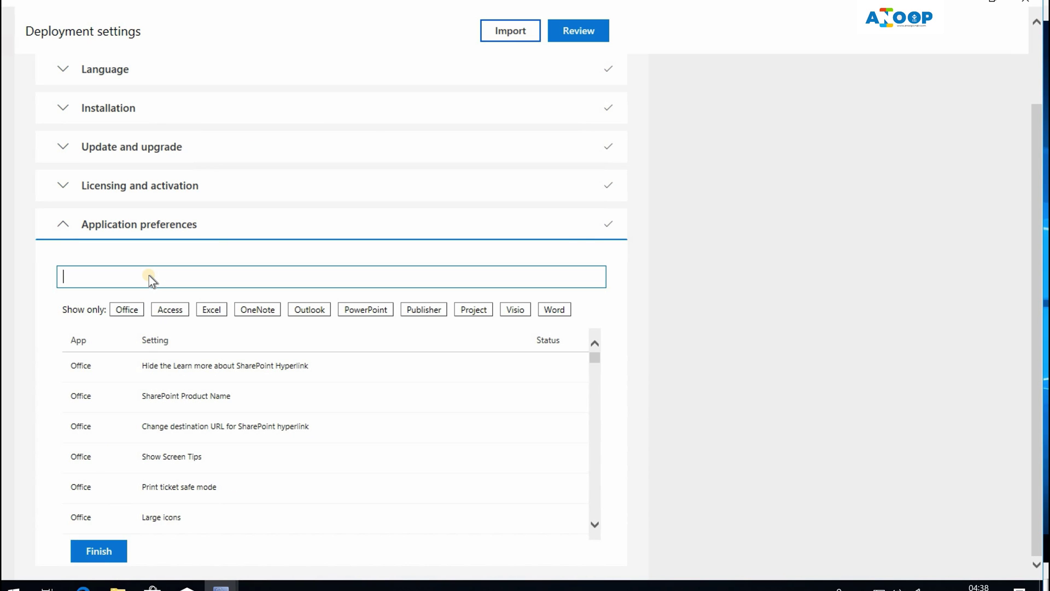
{"action": "type", "text": "http"}
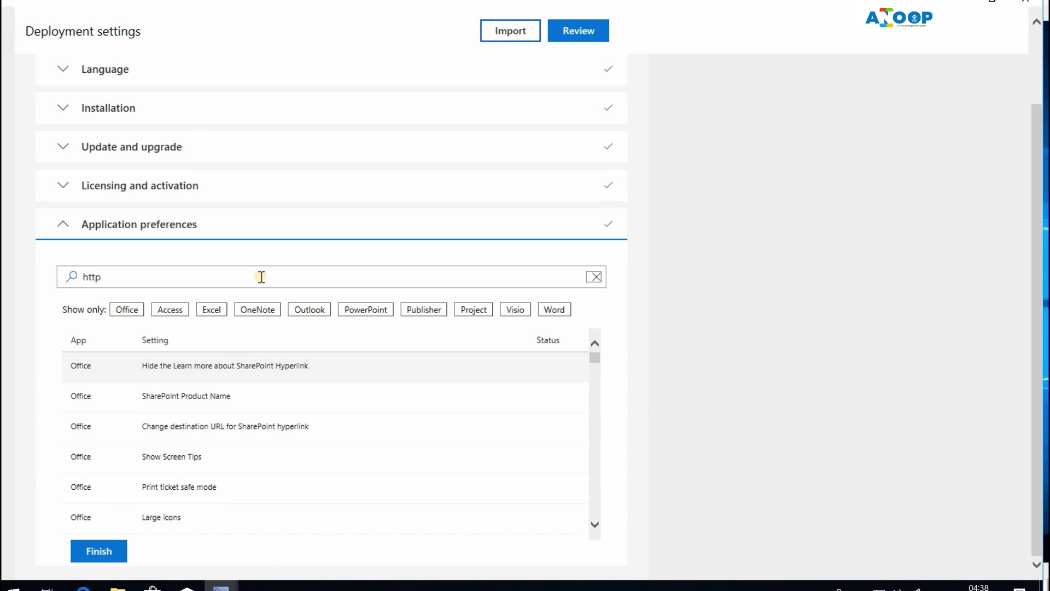
{"action": "left_click", "coordinate": [581, 277]}
{"action": "key", "text": "BackSpace"}
{"action": "key", "text": "BackSpace"}
{"action": "key", "text": "BackSpace"}
{"action": "key", "text": "BackSpace"}
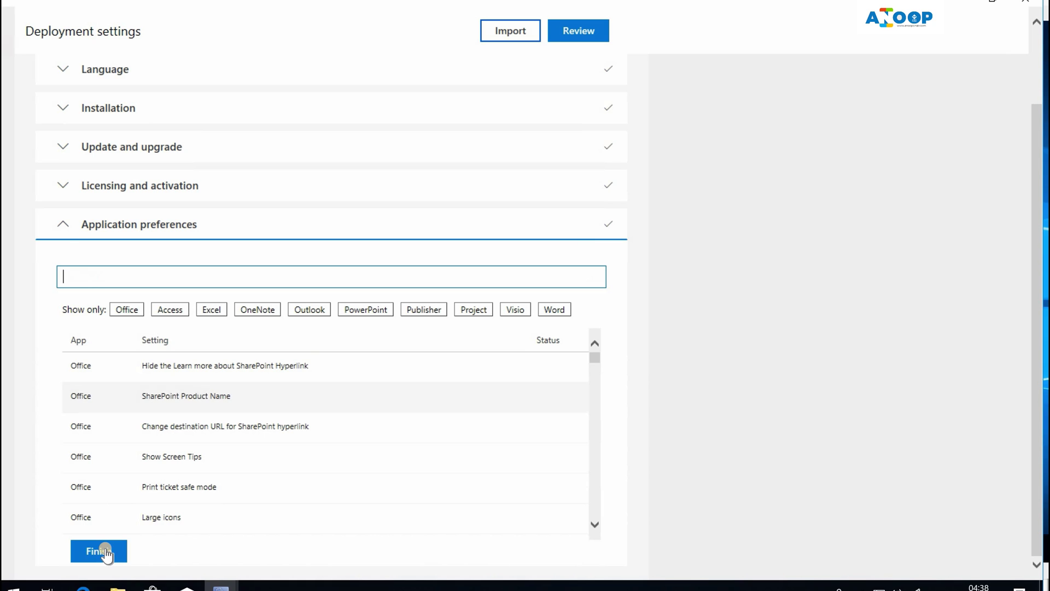
{"action": "right_click", "coordinate": [105, 548]}
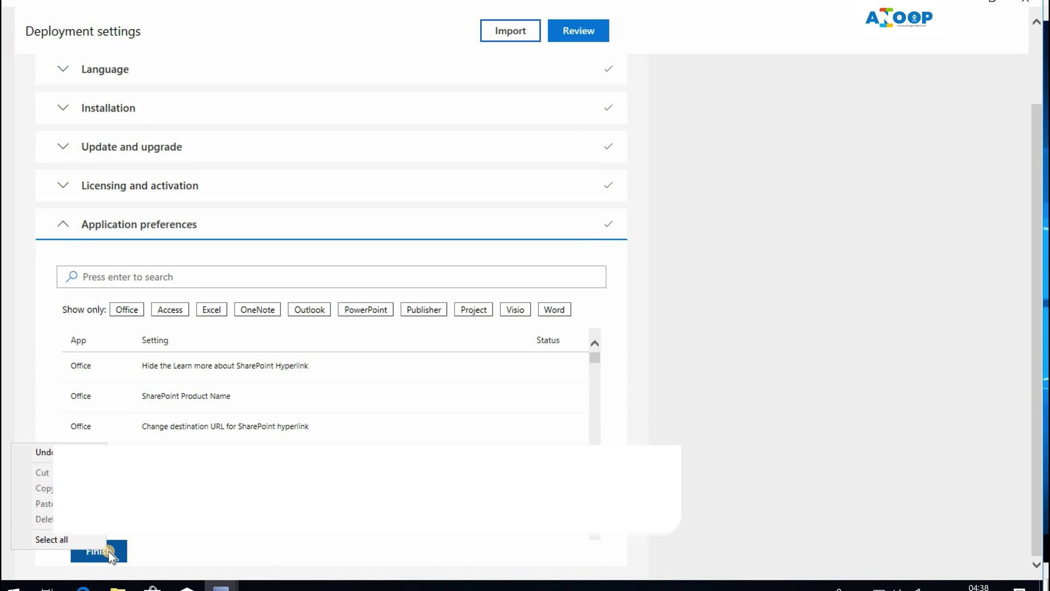
{"action": "left_click", "coordinate": [107, 552]}
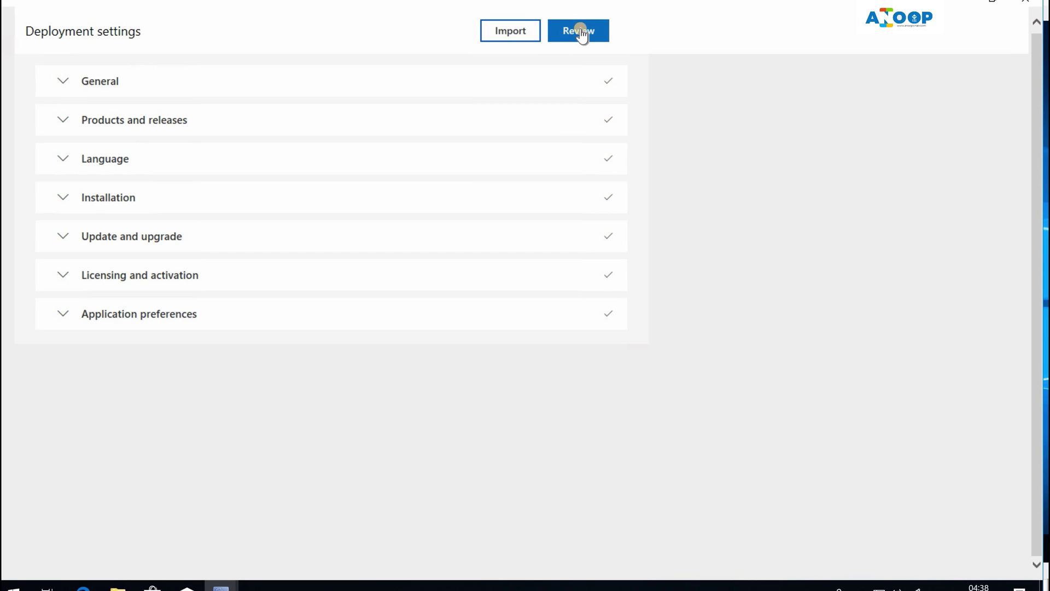
Review the configured settings summary and submit the configuration back to the wizard.
{"action": "left_click", "coordinate": [583, 31]}
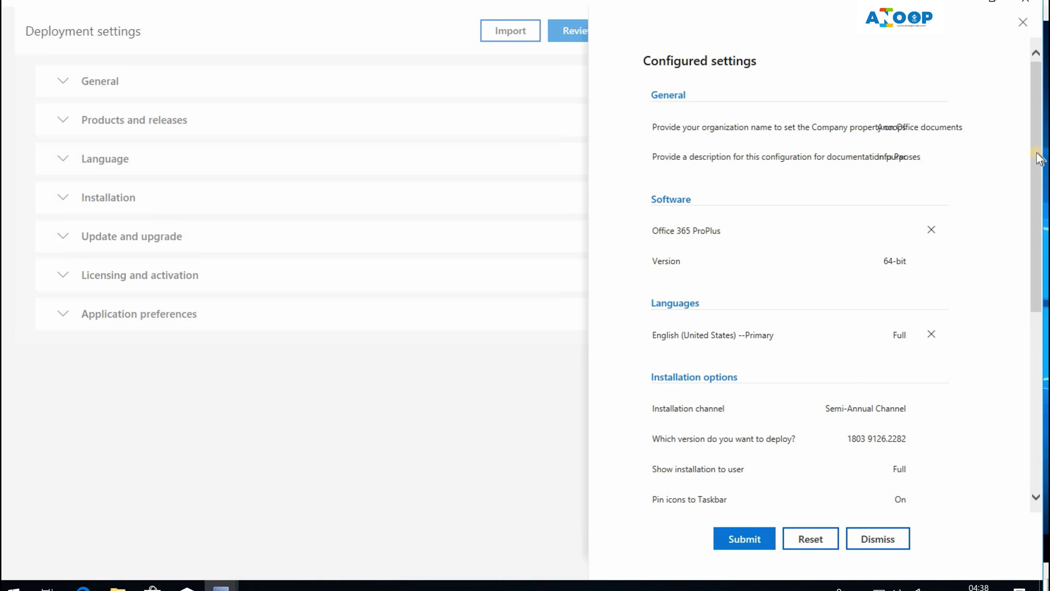
{"action": "scroll", "coordinate": [1040, 293], "scroll_direction": "down", "scroll_amount": 2}
{"action": "scroll", "coordinate": [1041, 293], "scroll_direction": "down", "scroll_amount": 4}
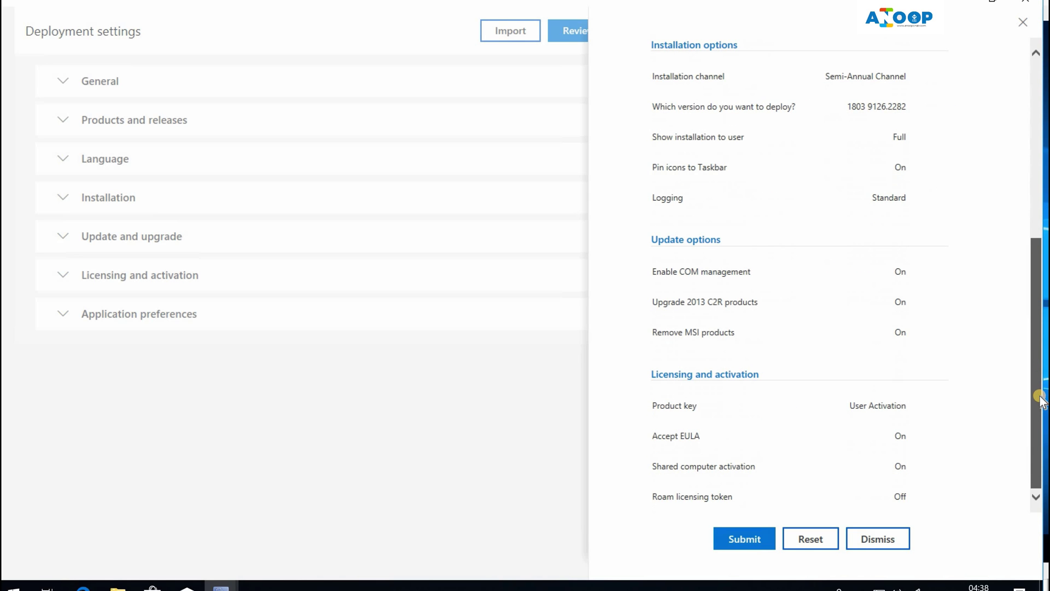
{"action": "left_click_drag", "start_coordinate": [1041, 331], "coordinate": [1035, 82]}
{"action": "left_click", "coordinate": [742, 540]}
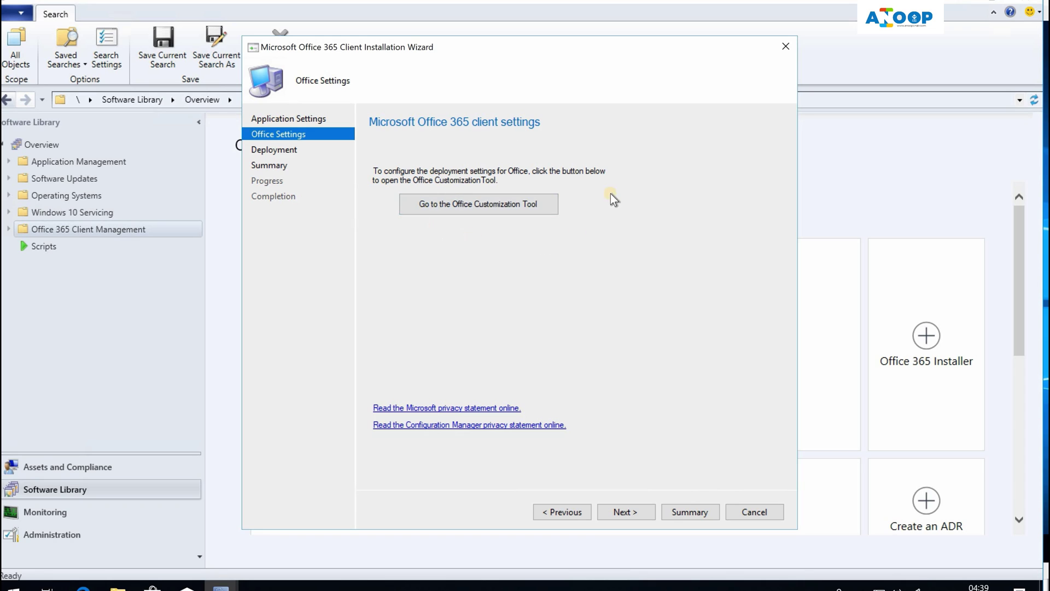
Leave 'Deploy application now?' at No and advance to the summary page.
{"action": "left_click", "coordinate": [634, 512]}
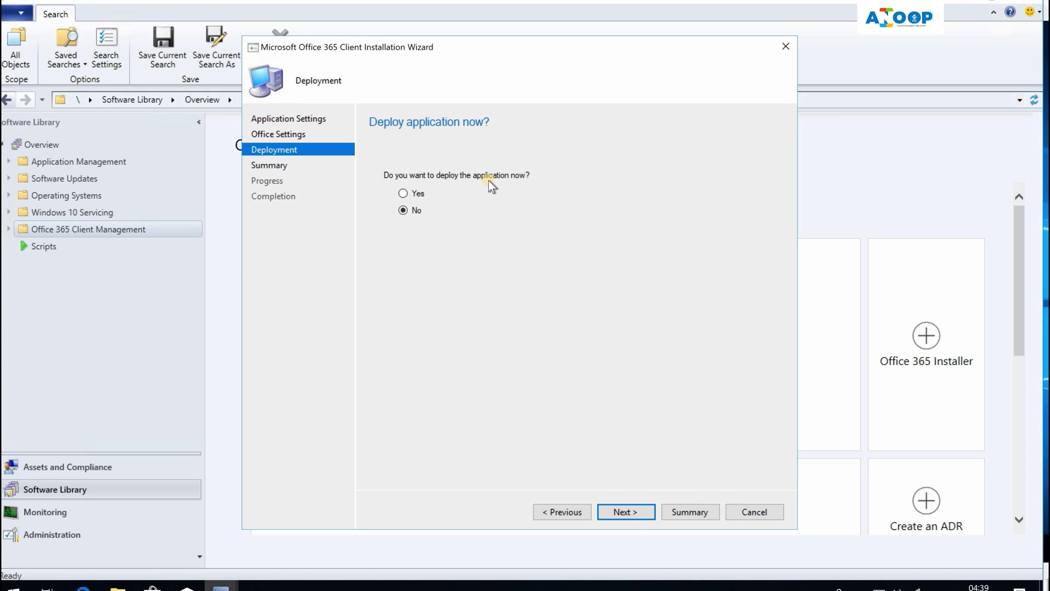
{"action": "left_click", "coordinate": [619, 511]}
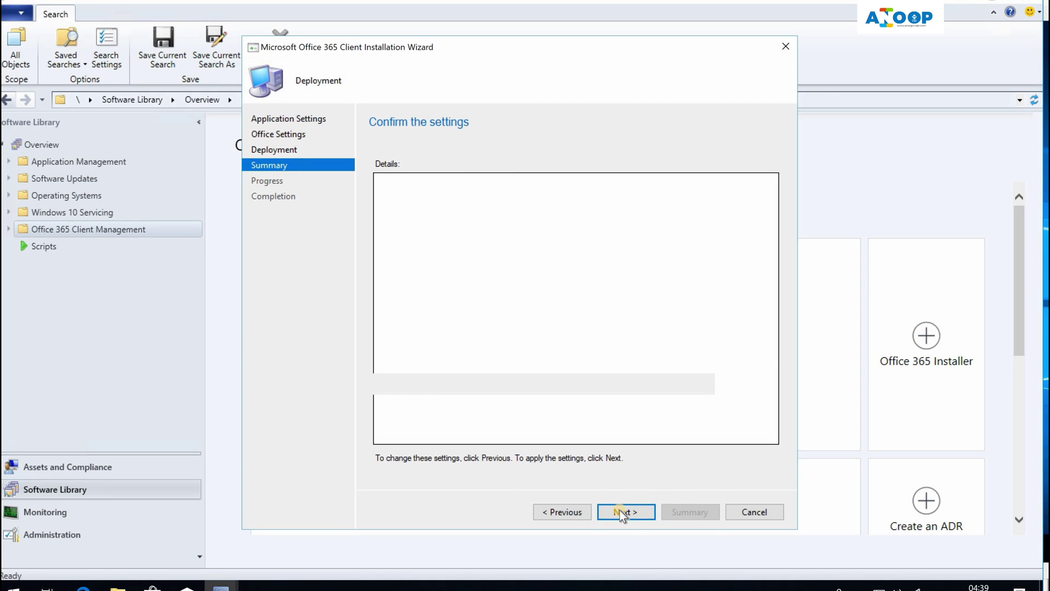
Confirm the summary to create the application, browsing office > data > 16.0.9126.2282 meanwhile.
{"action": "left_click", "coordinate": [631, 516]}
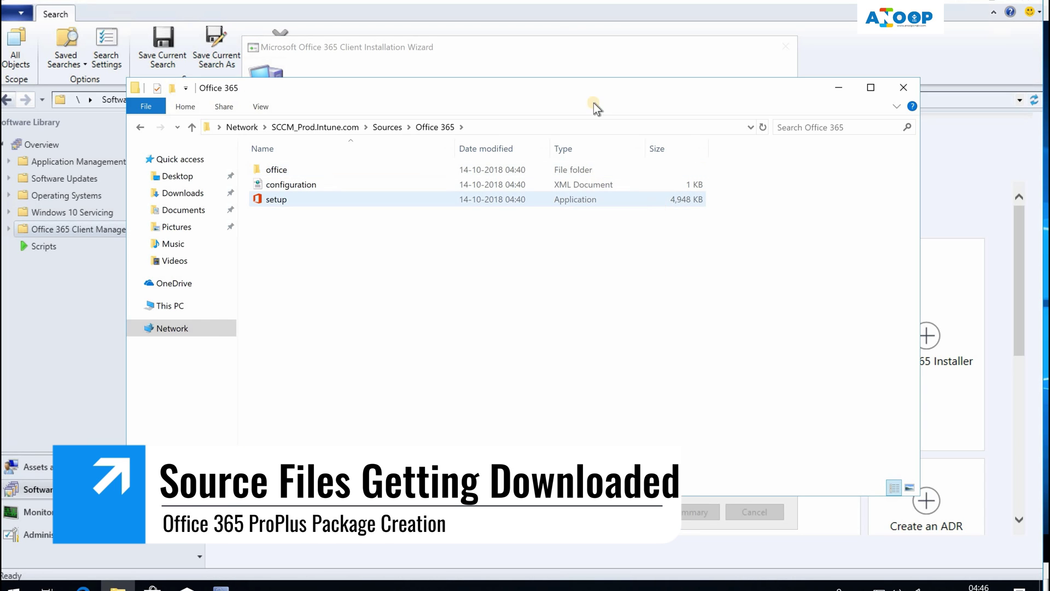
{"action": "left_click_drag", "start_coordinate": [615, 104], "coordinate": [849, 241]}
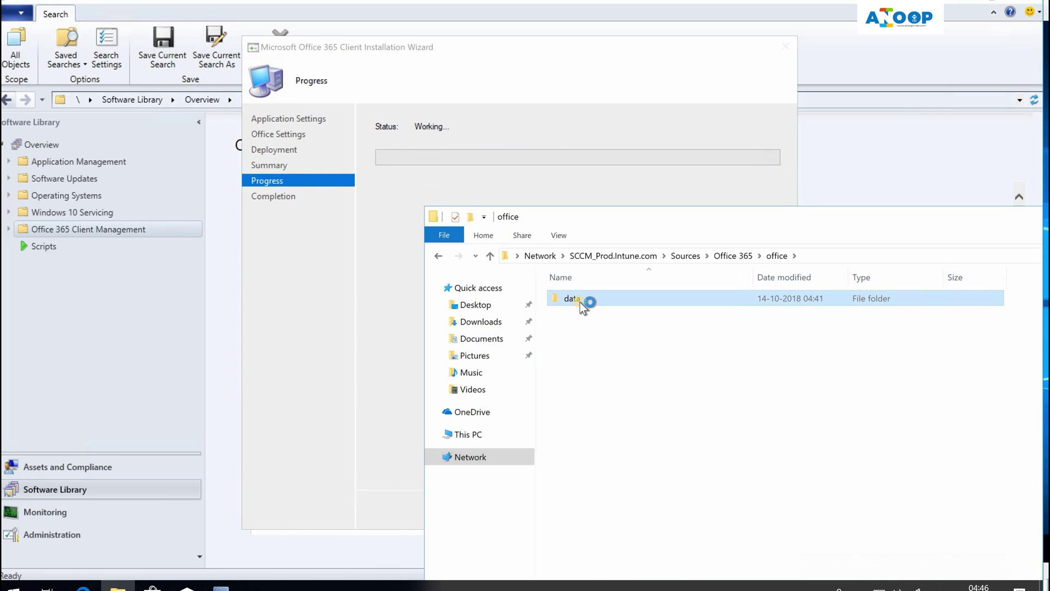
{"action": "double_click", "coordinate": [580, 302]}
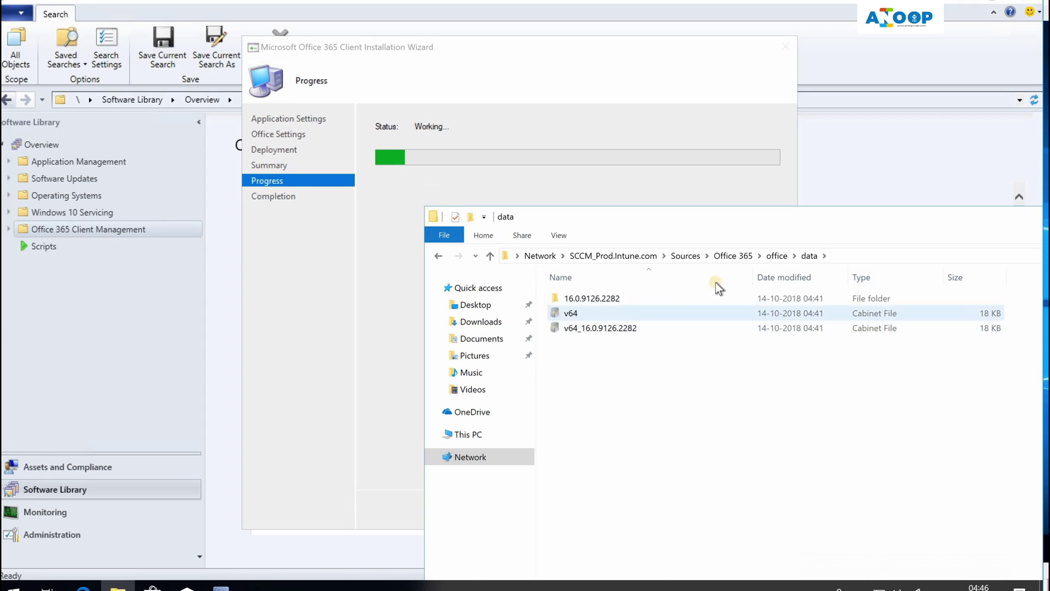
{"action": "double_click", "coordinate": [606, 302]}
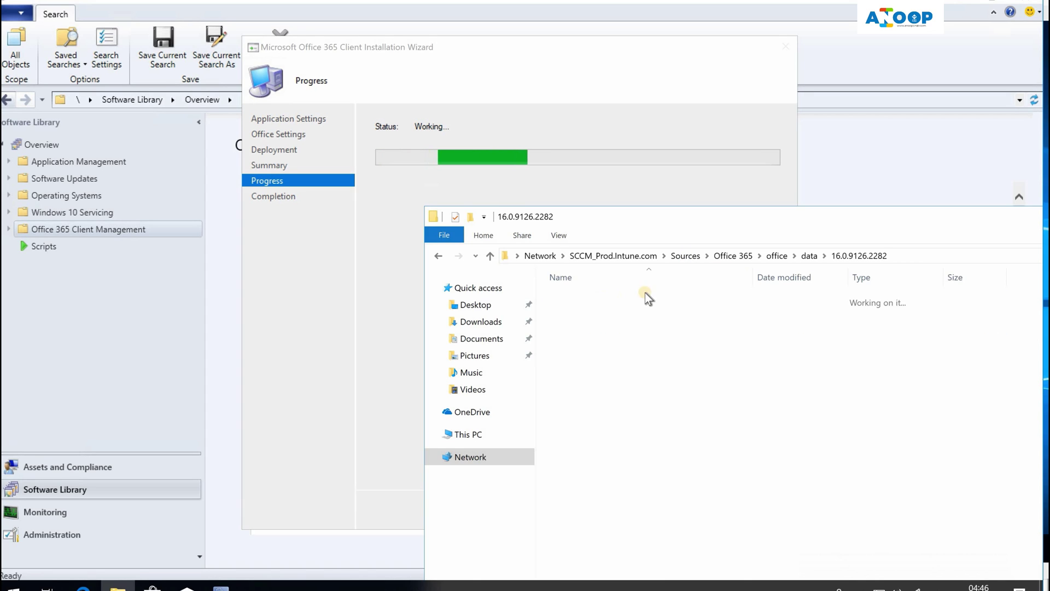
{"action": "left_click", "coordinate": [745, 262]}
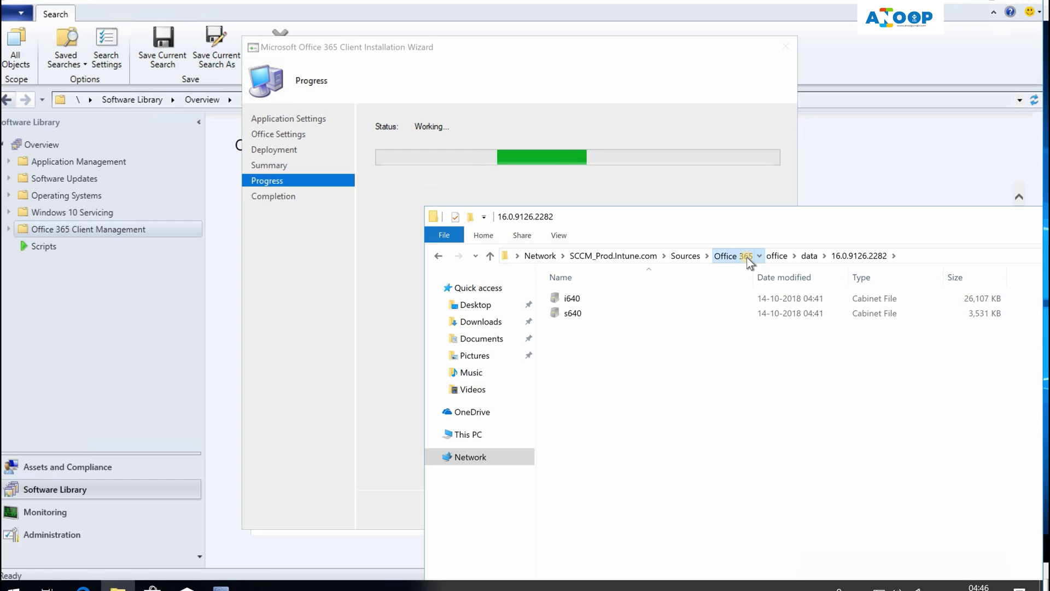
{"action": "left_click", "coordinate": [686, 257]}
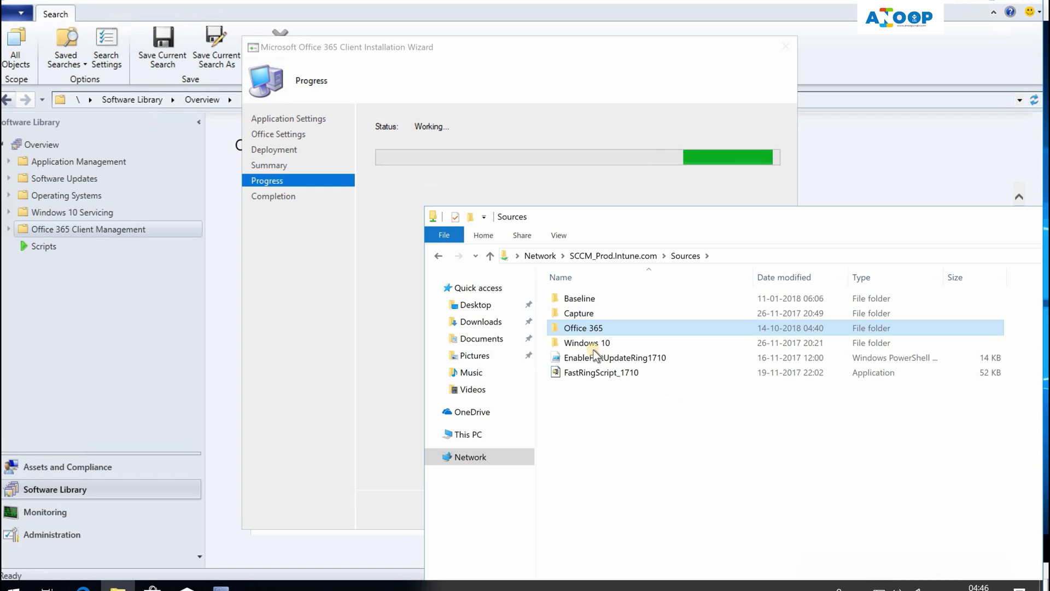
{"action": "key", "text": "Return"}
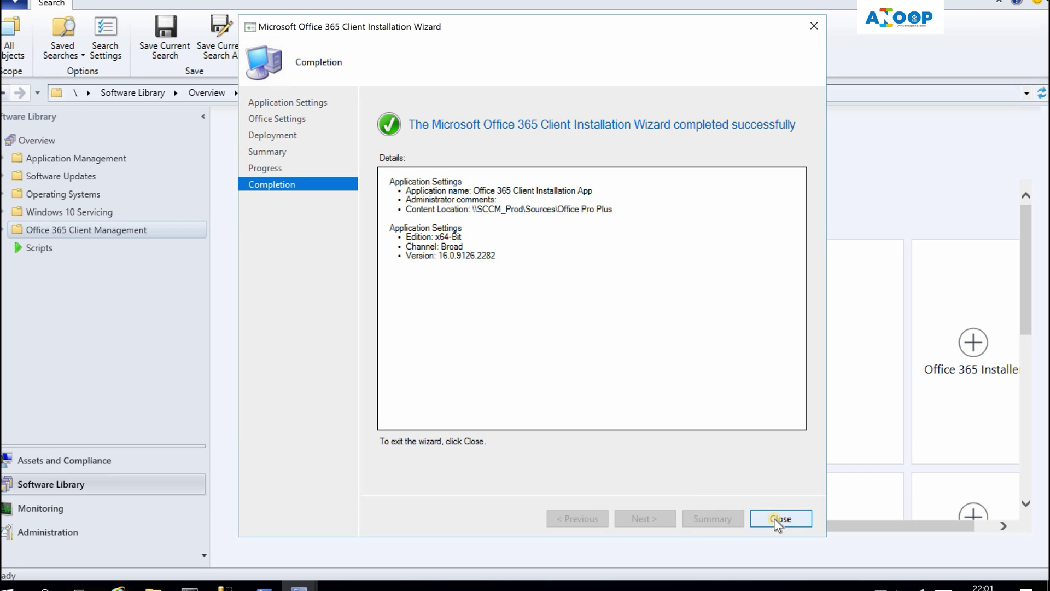
Inspect the Office 365 Default Deployment Type's content, detection, requirements, return codes and dependencies, then cancel.
{"action": "left_click", "coordinate": [773, 517]}
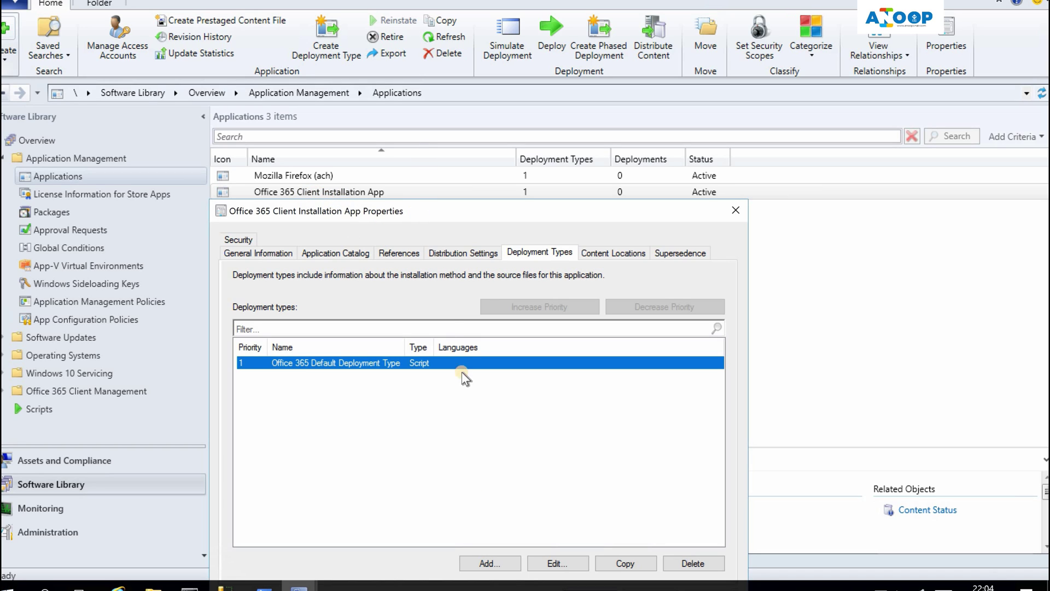
{"action": "left_click", "coordinate": [553, 563]}
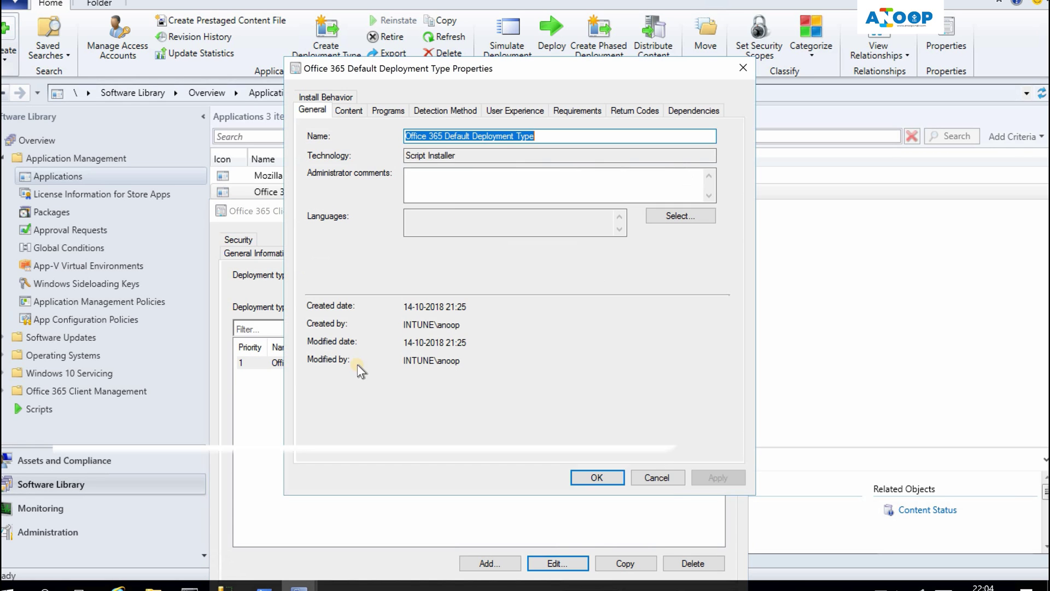
{"action": "left_click", "coordinate": [349, 112]}
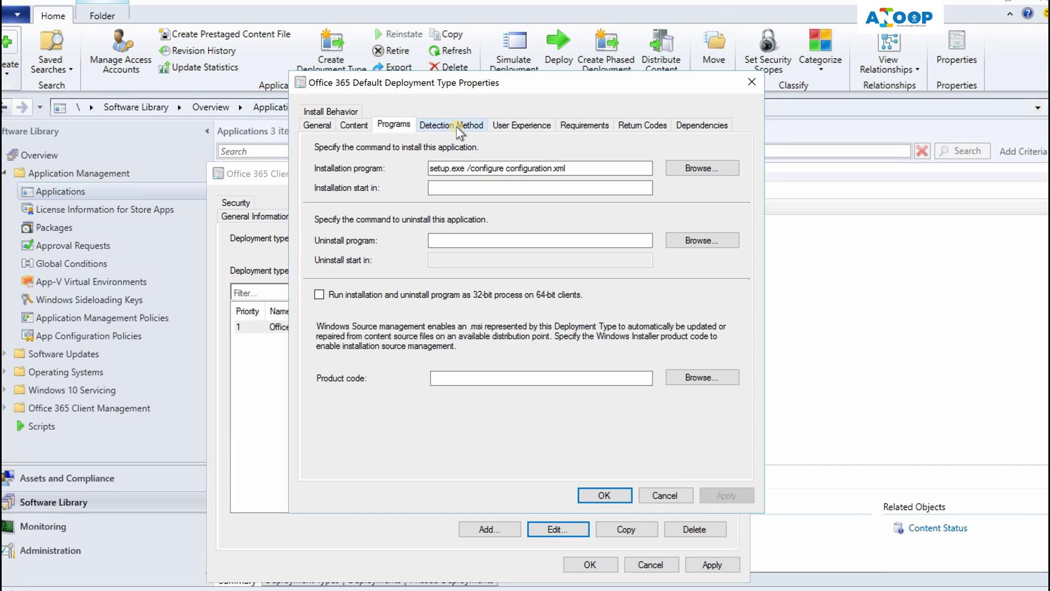
{"action": "left_click", "coordinate": [450, 112]}
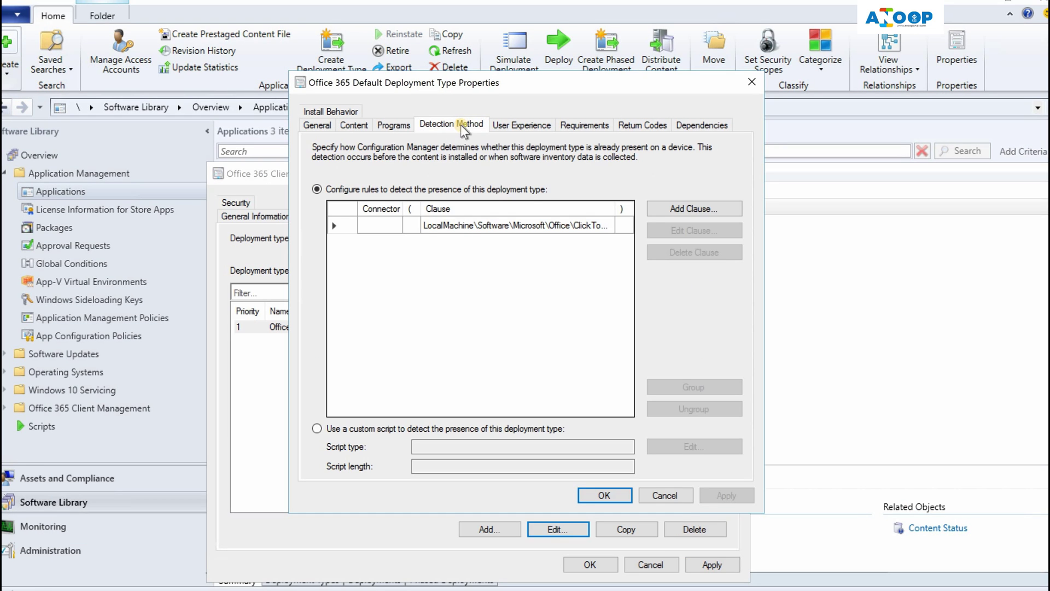
{"action": "left_click", "coordinate": [514, 125]}
{"action": "left_click", "coordinate": [580, 127]}
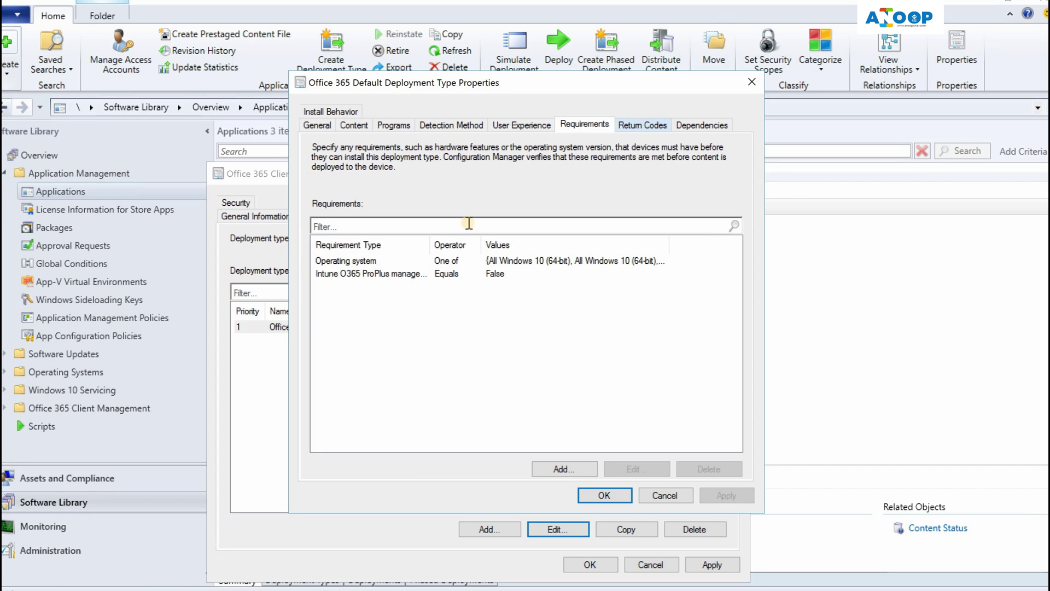
{"action": "left_click", "coordinate": [387, 262]}
{"action": "left_click", "coordinate": [386, 275]}
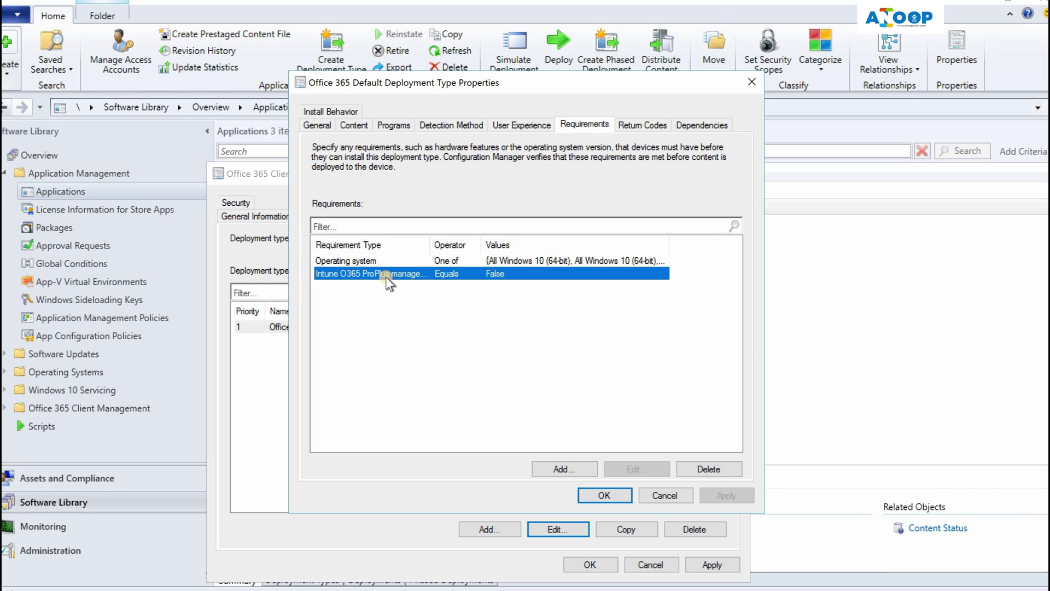
{"action": "left_click", "coordinate": [639, 129]}
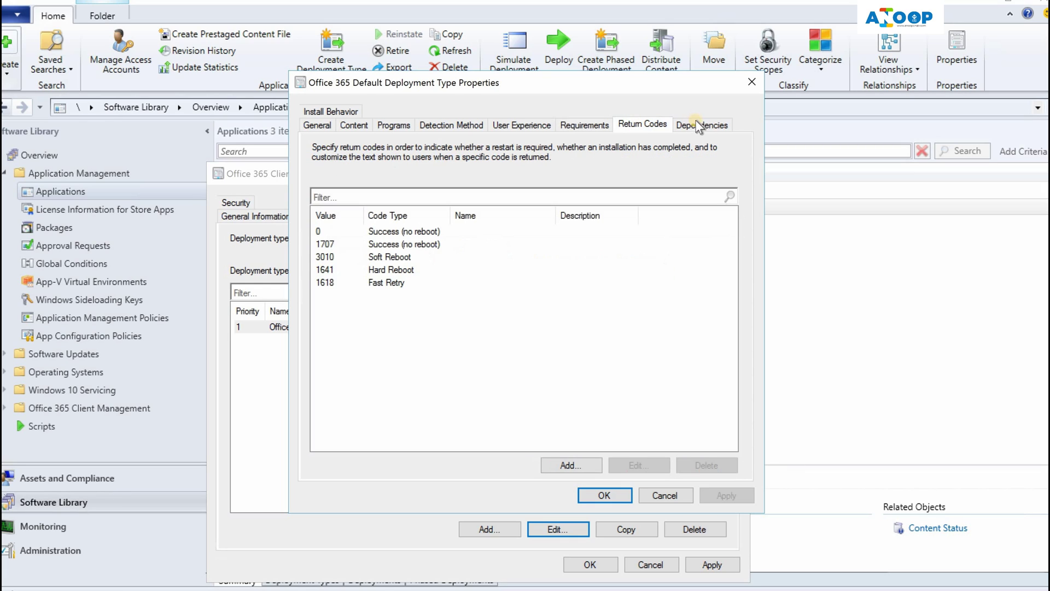
{"action": "left_click", "coordinate": [701, 125]}
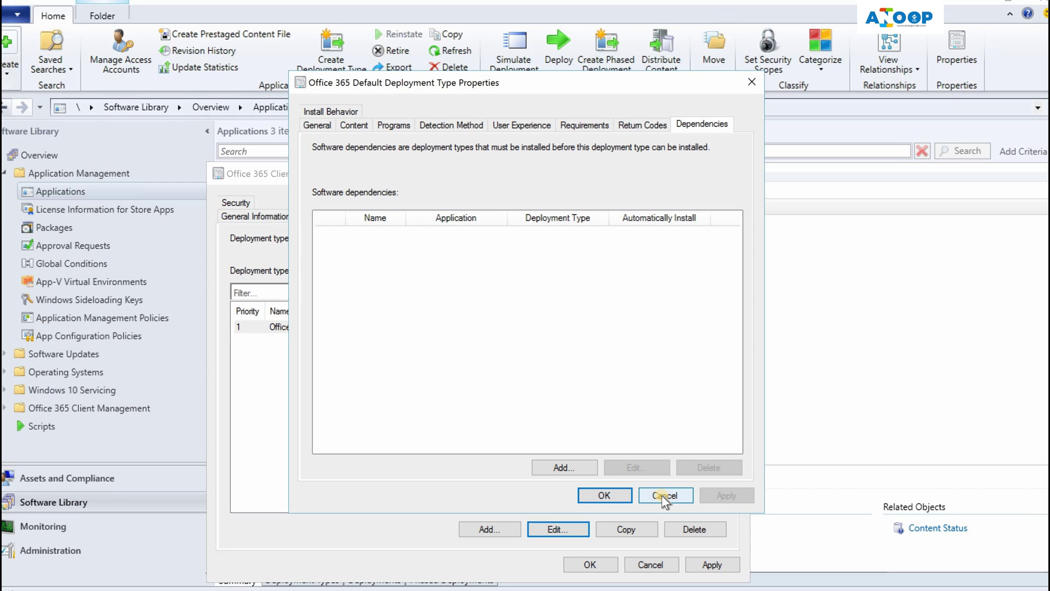
{"action": "left_click", "coordinate": [665, 496]}
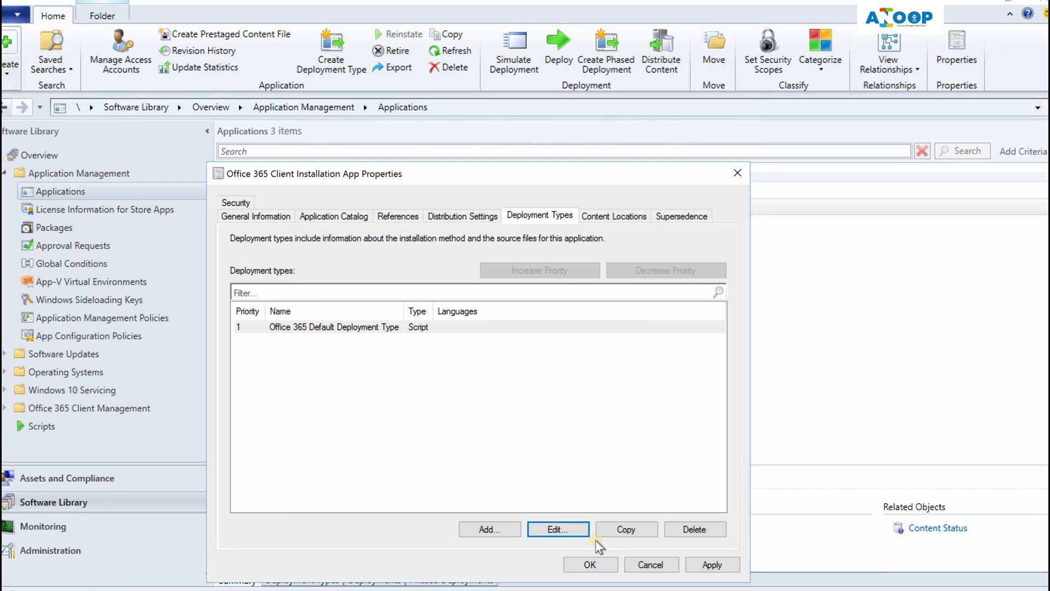
Discard the properties and start deploying Office 365 Client Installation App to Test Machines.
{"action": "left_click", "coordinate": [647, 566]}
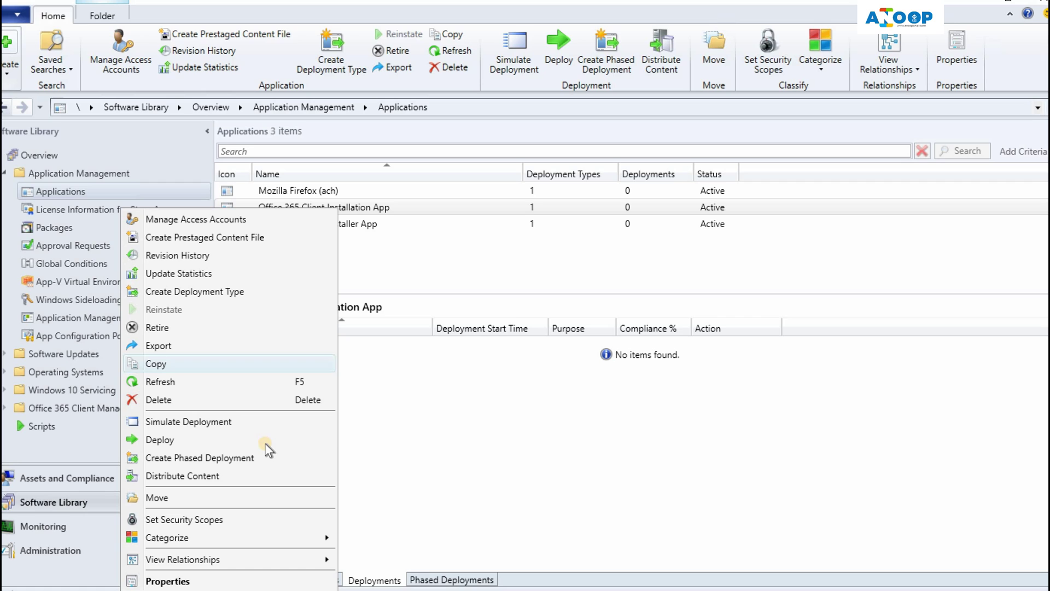
{"action": "left_click", "coordinate": [267, 445]}
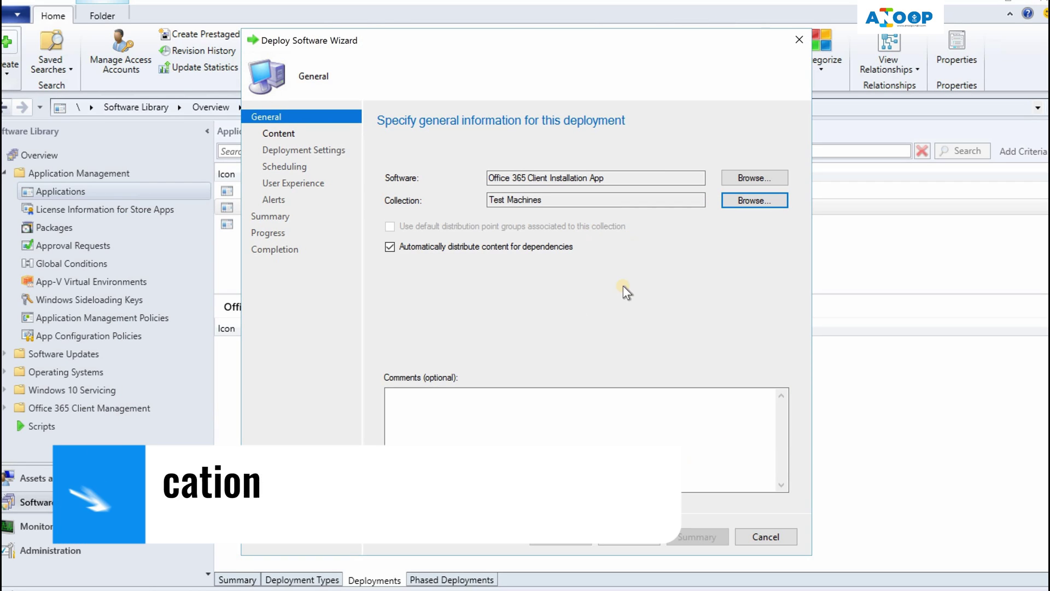
{"action": "left_click", "coordinate": [645, 540]}
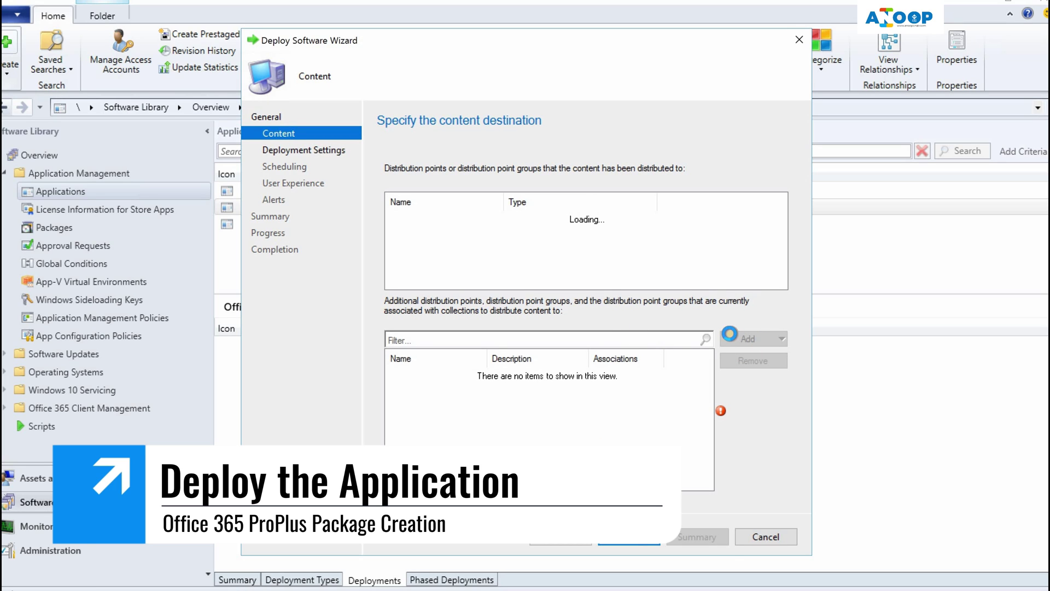
Add SCCM_PROD.INTUNE.COM as the content distribution point.
{"action": "left_click", "coordinate": [781, 339]}
{"action": "left_click", "coordinate": [779, 357]}
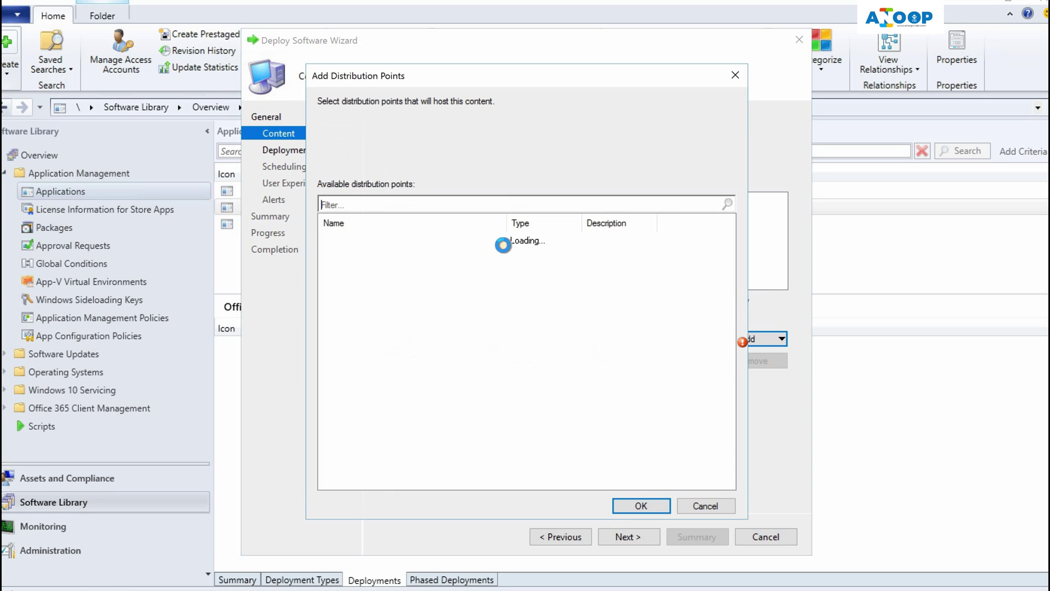
{"action": "left_click", "coordinate": [326, 239]}
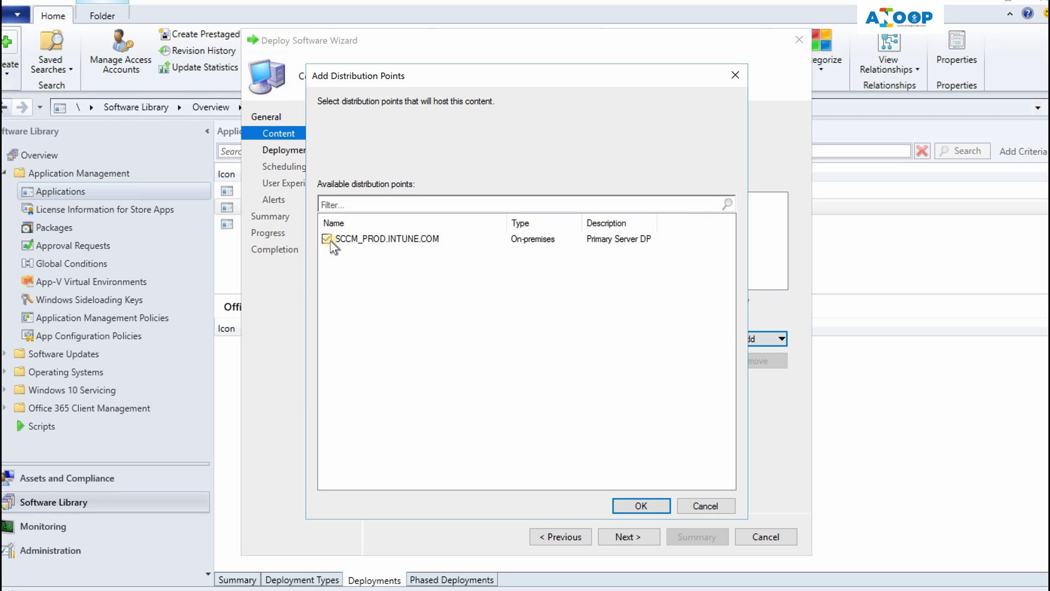
{"action": "left_click", "coordinate": [629, 505]}
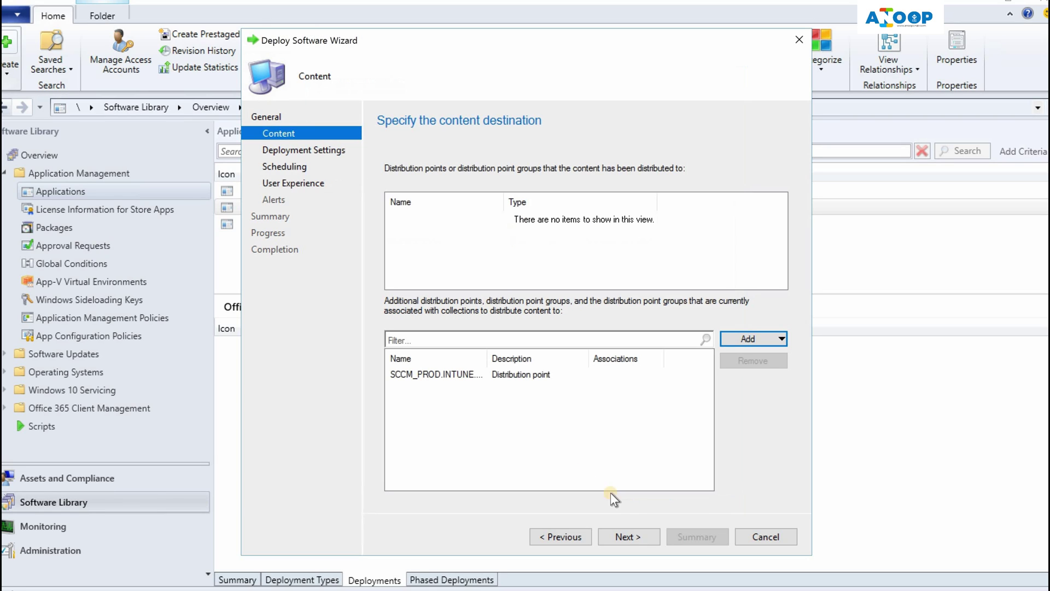
{"action": "left_click", "coordinate": [628, 536]}
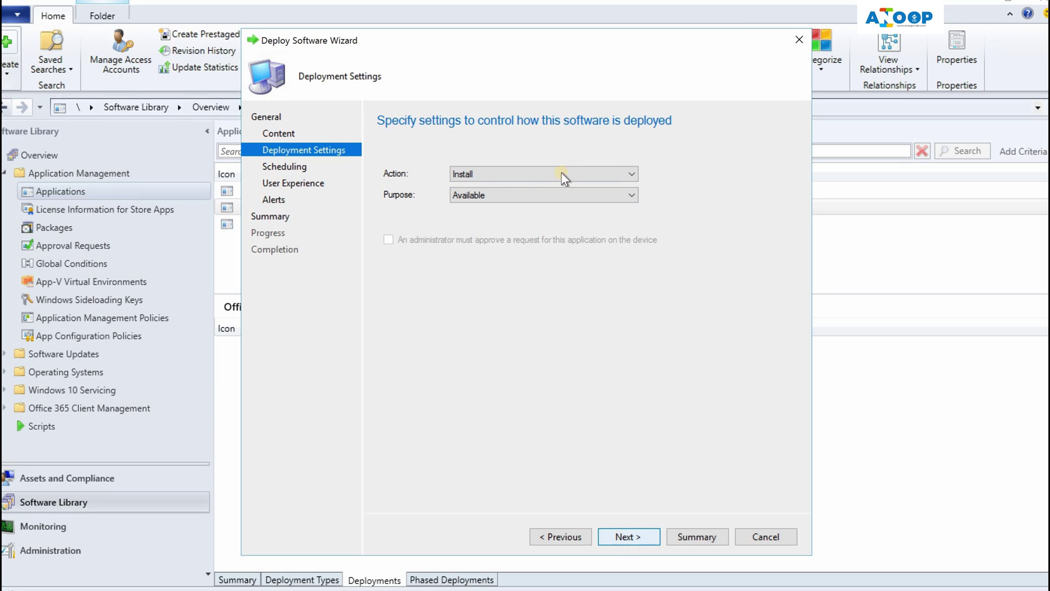
Set the deployment purpose to Required.
{"action": "left_click", "coordinate": [552, 196]}
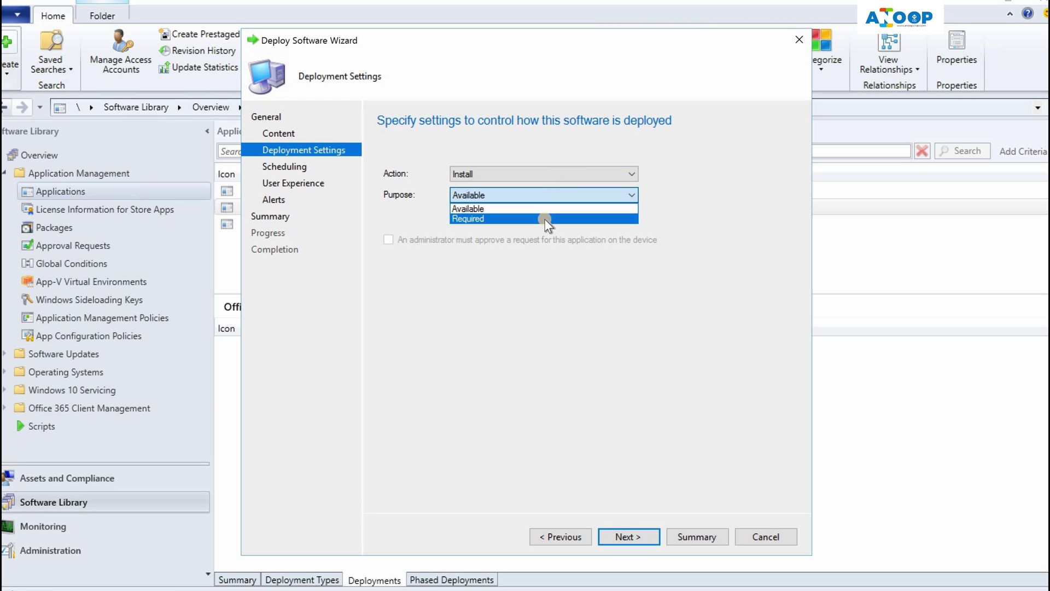
{"action": "left_click", "coordinate": [545, 218]}
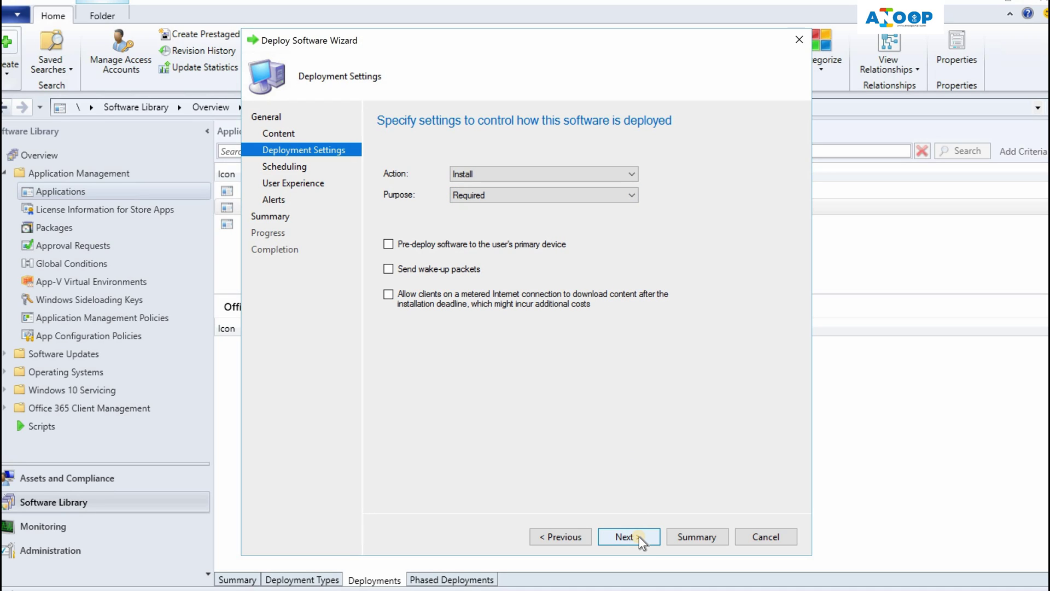
{"action": "left_click", "coordinate": [624, 536]}
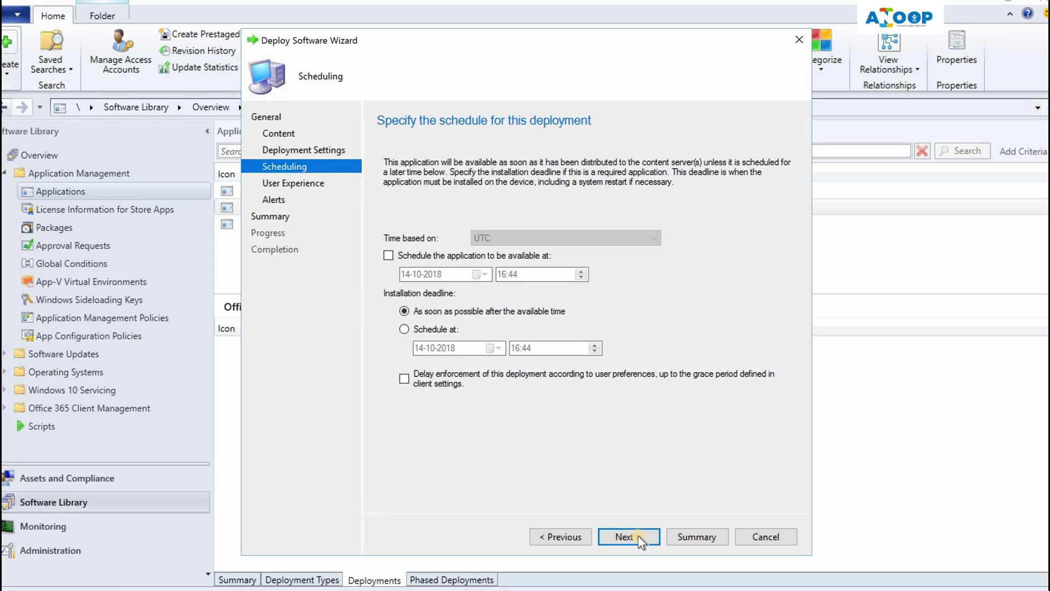
Keep the default schedule, user experience and alert settings, then complete the deployment.
{"action": "left_click", "coordinate": [638, 538]}
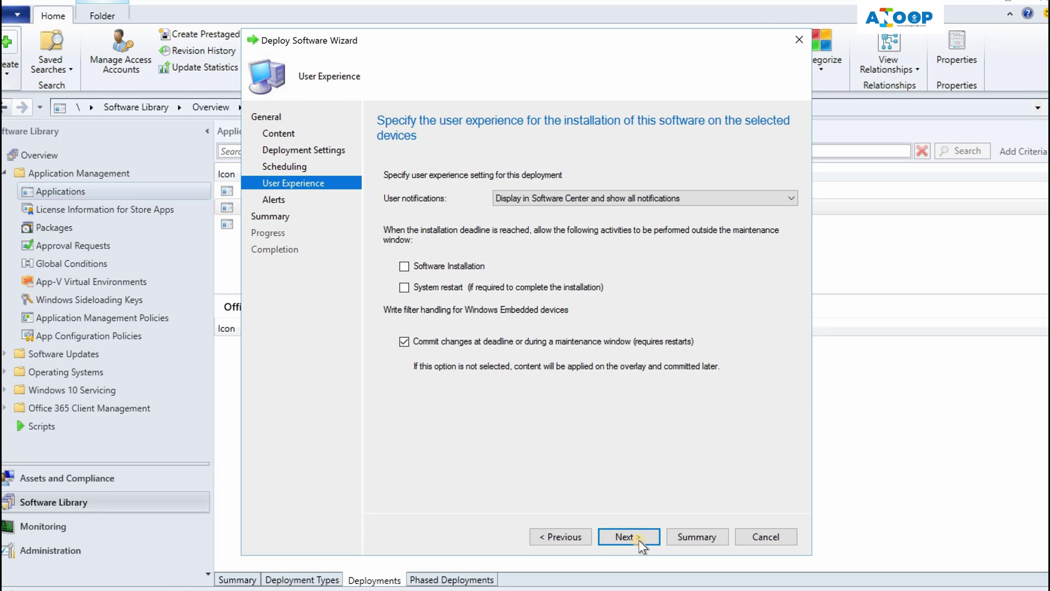
{"action": "left_click", "coordinate": [638, 537]}
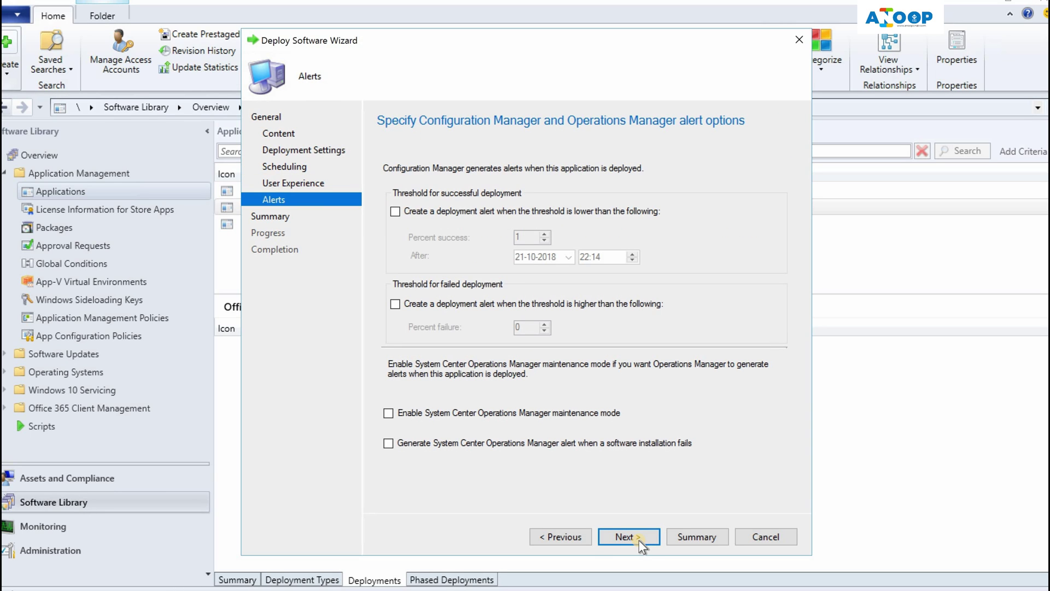
{"action": "left_click", "coordinate": [639, 538]}
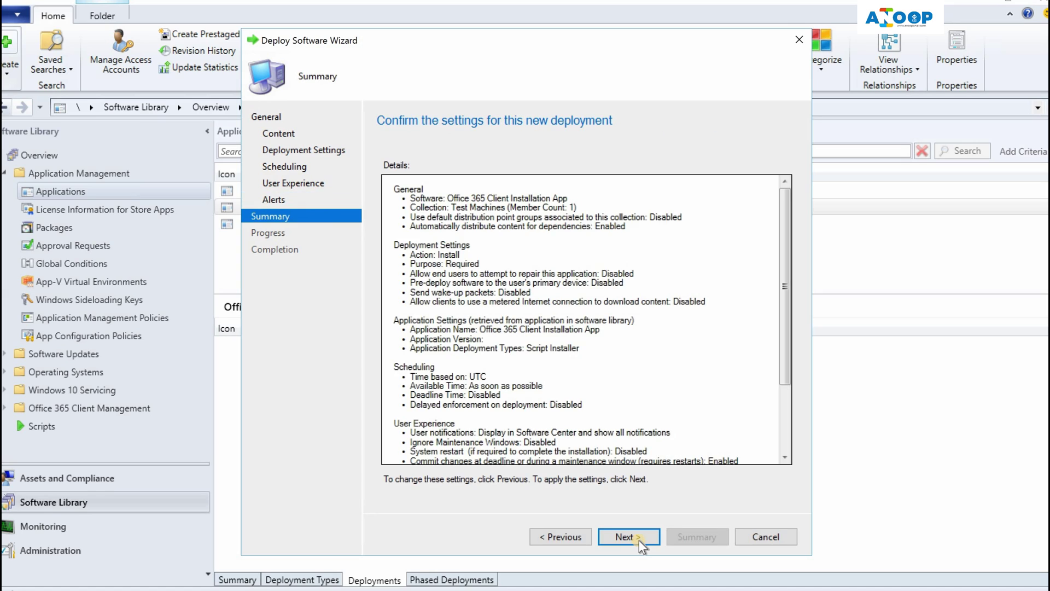
{"action": "left_click", "coordinate": [638, 539]}
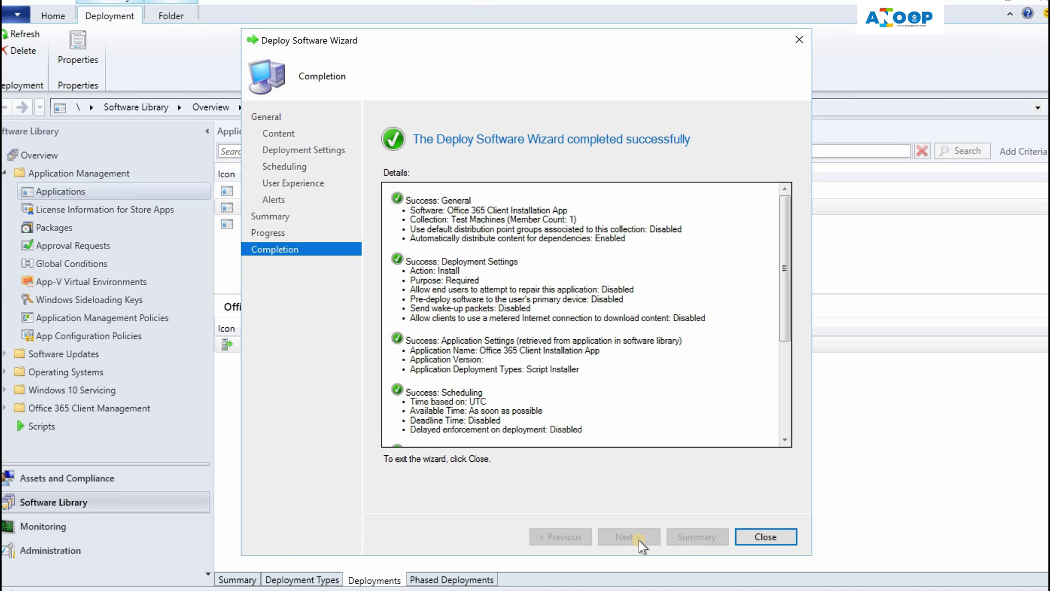
{"action": "left_click", "coordinate": [785, 539]}
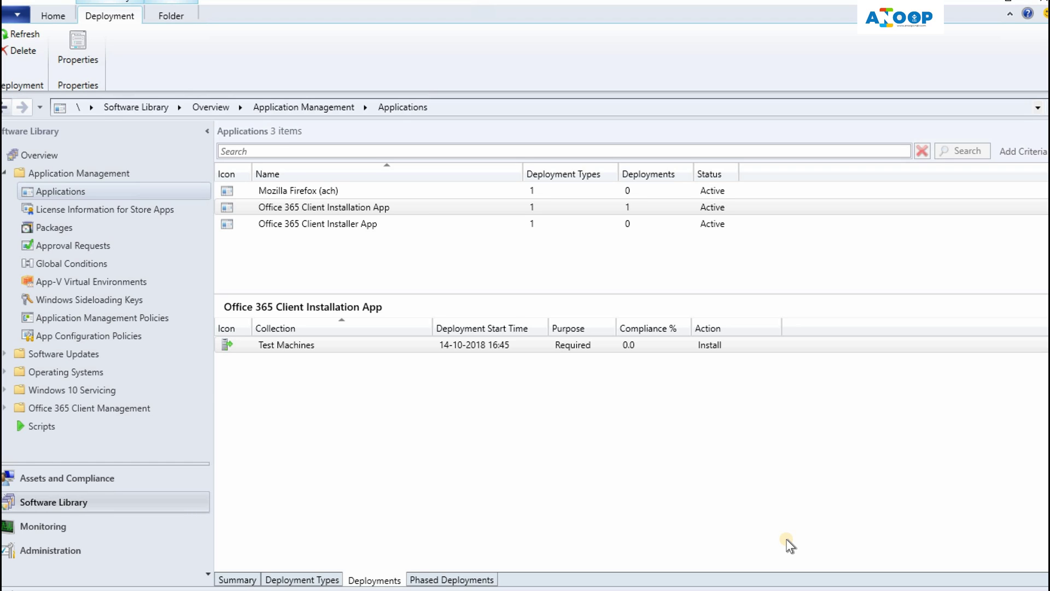